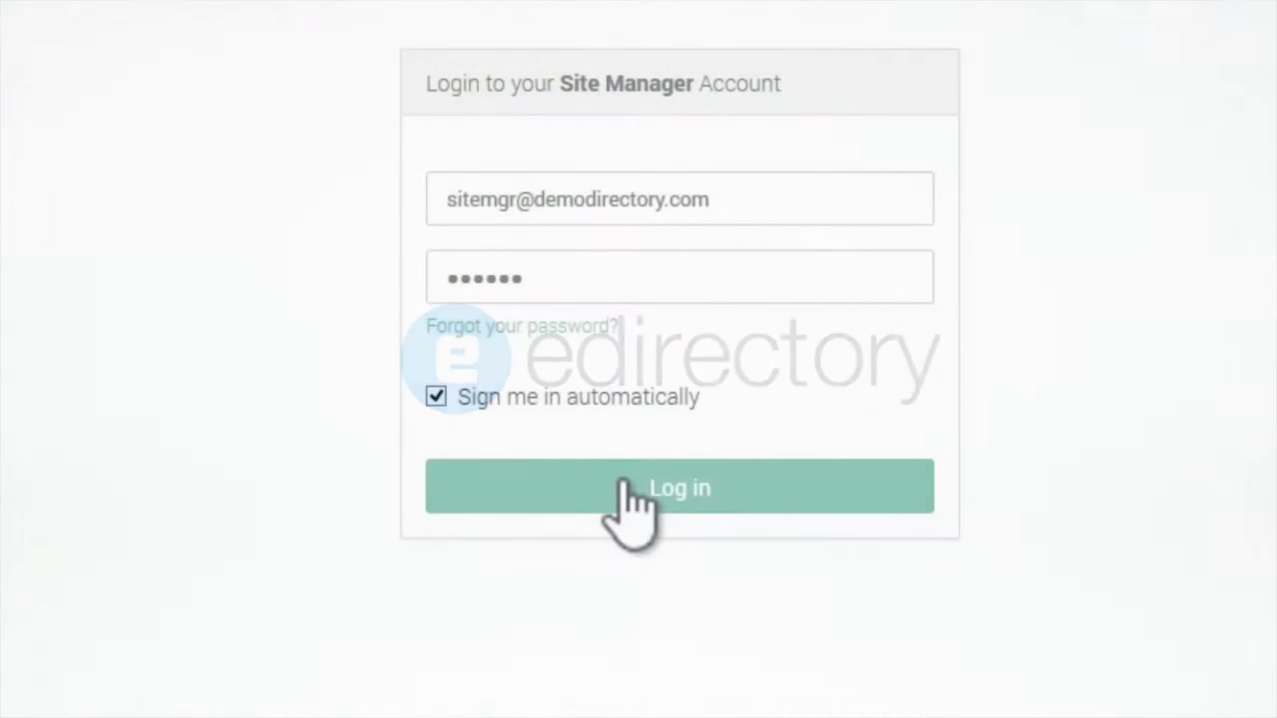
Step: Log in to the Site Manager and view the demo directory home page with its slider
left_click(625, 485)
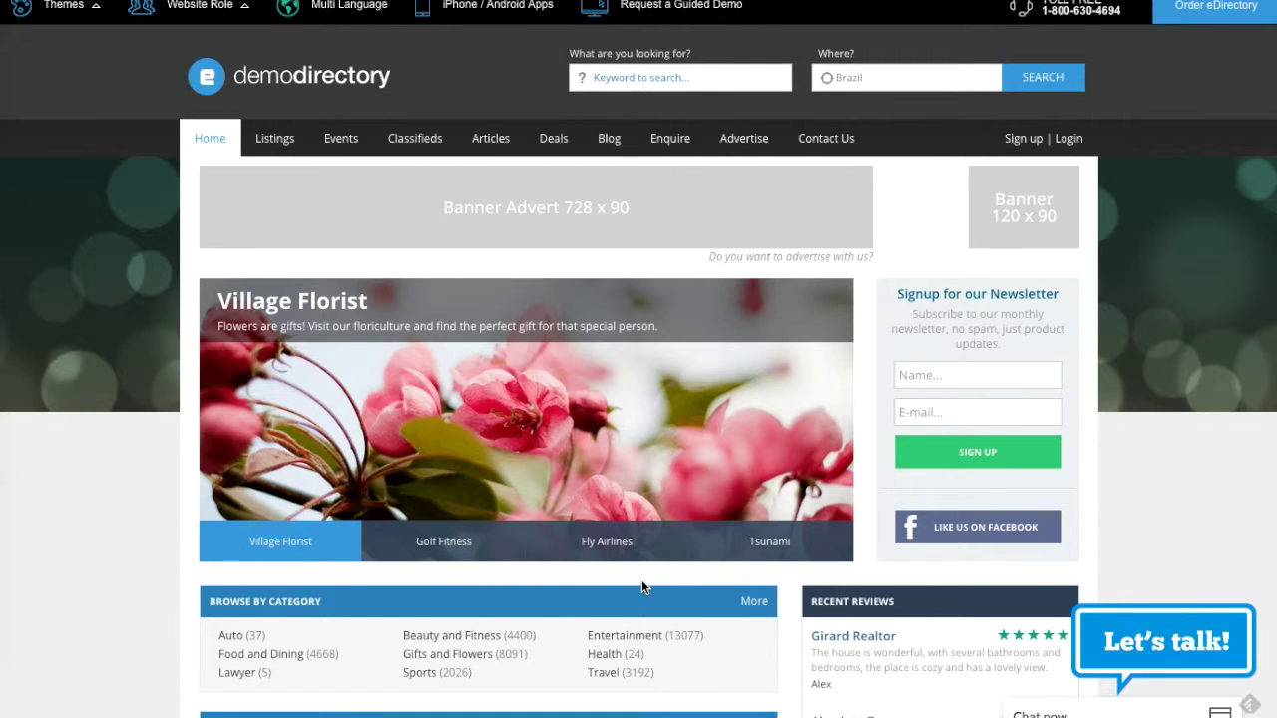
scroll(641, 582, "down", 2)
scroll(641, 582, "down", 3)
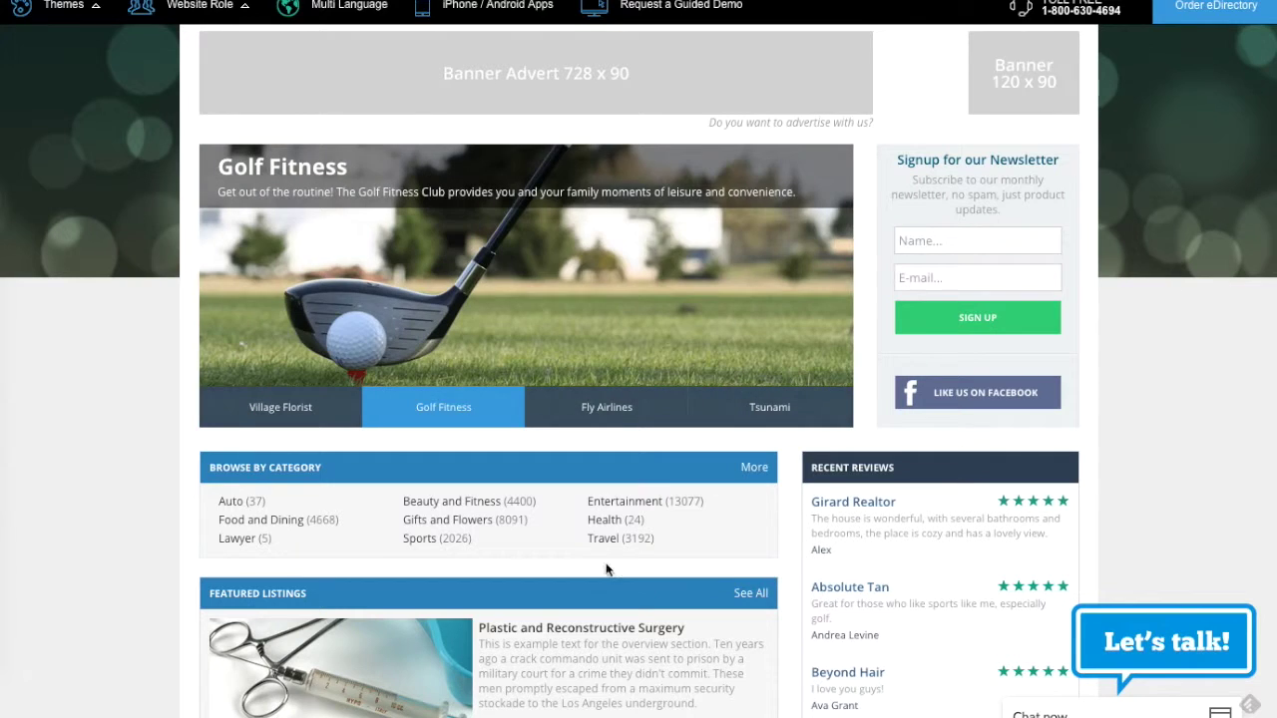
scroll(68, 403, "down", 2)
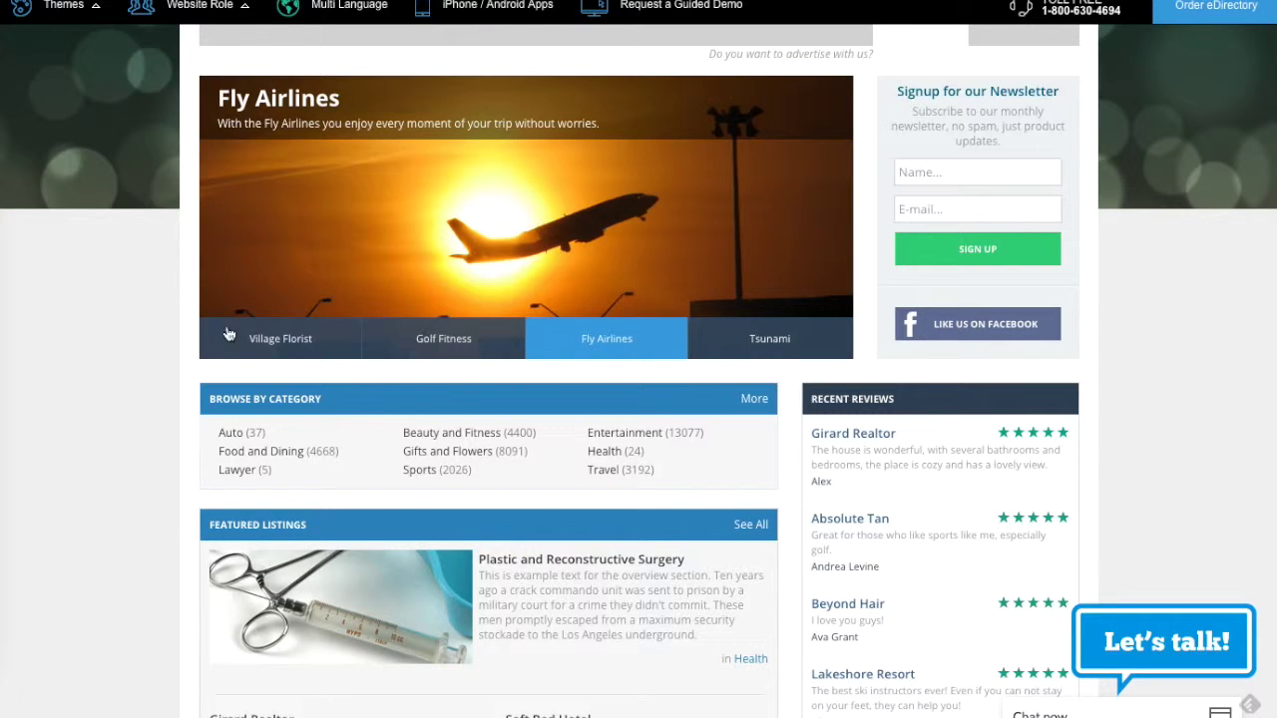
left_click(281, 339)
left_click(456, 340)
left_click(609, 339)
left_click(763, 340)
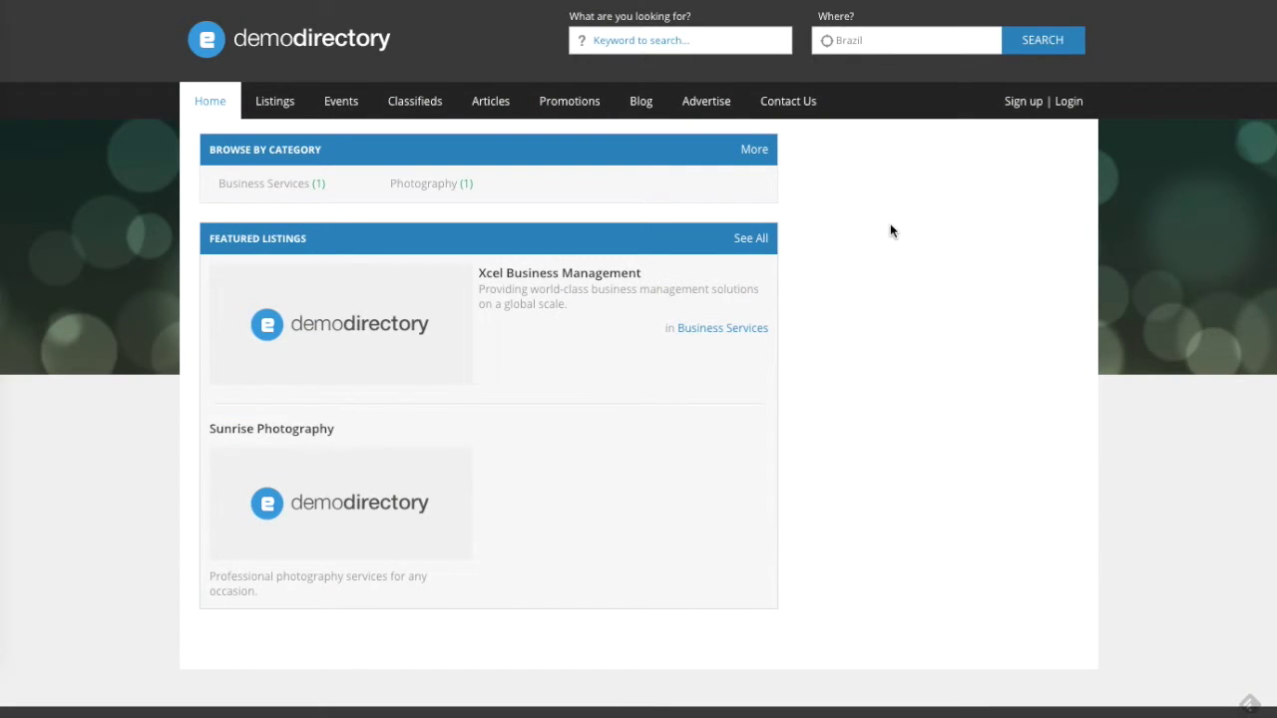
Step: Scroll the new directory's home page down and back up to confirm it has no slider
scroll(890, 223, "down", 1)
scroll(890, 223, "up", 1)
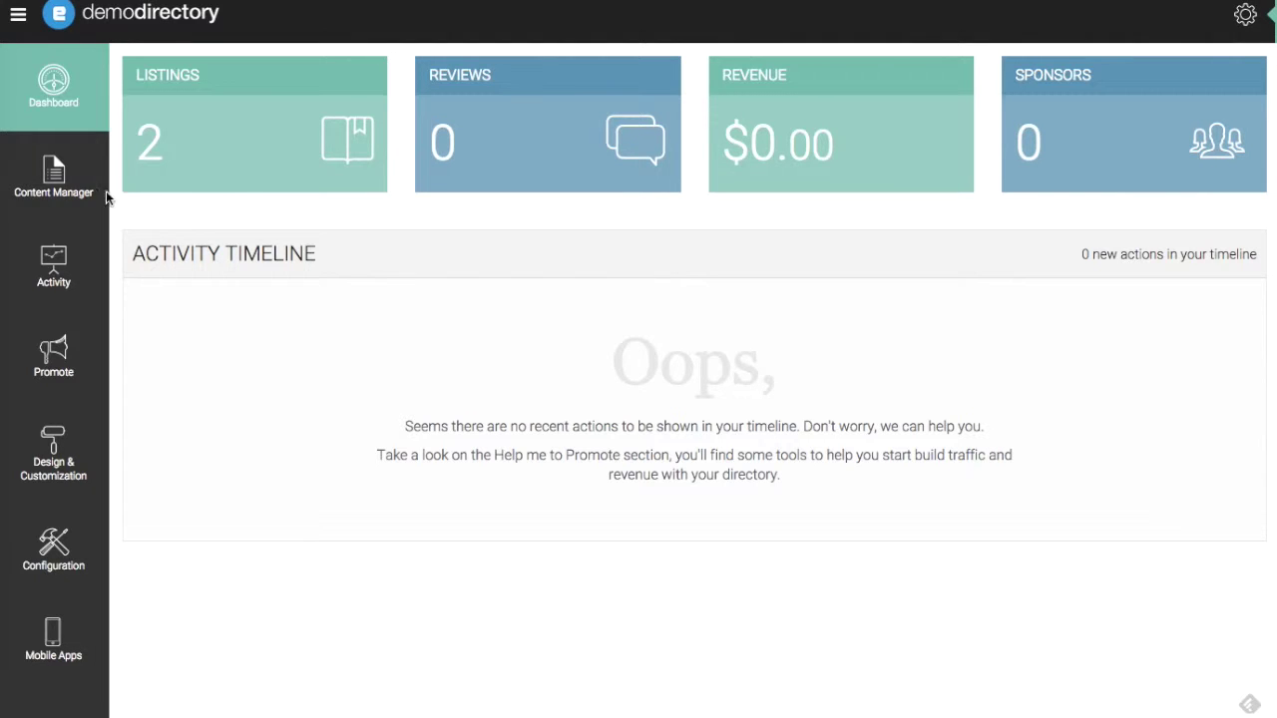
Step: Open the Slider page under Content Manager in the Site Manager sidebar
left_click(61, 180)
left_click(56, 178)
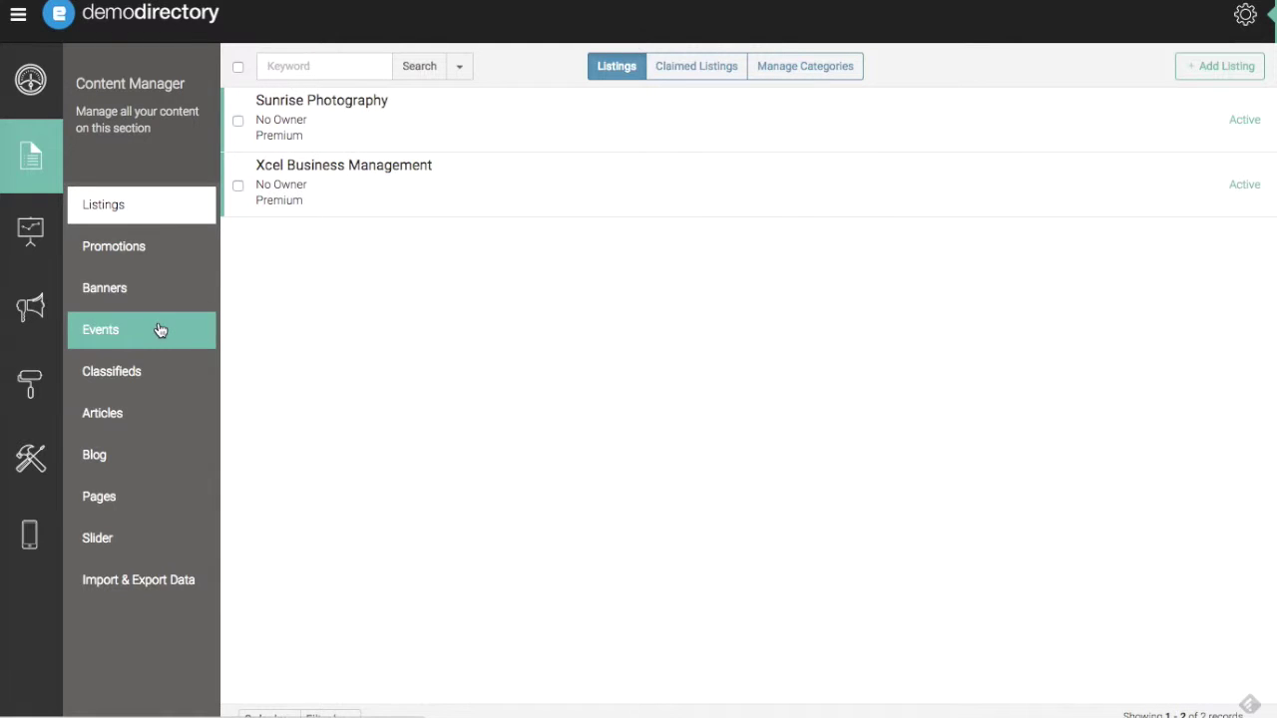
left_click(121, 540)
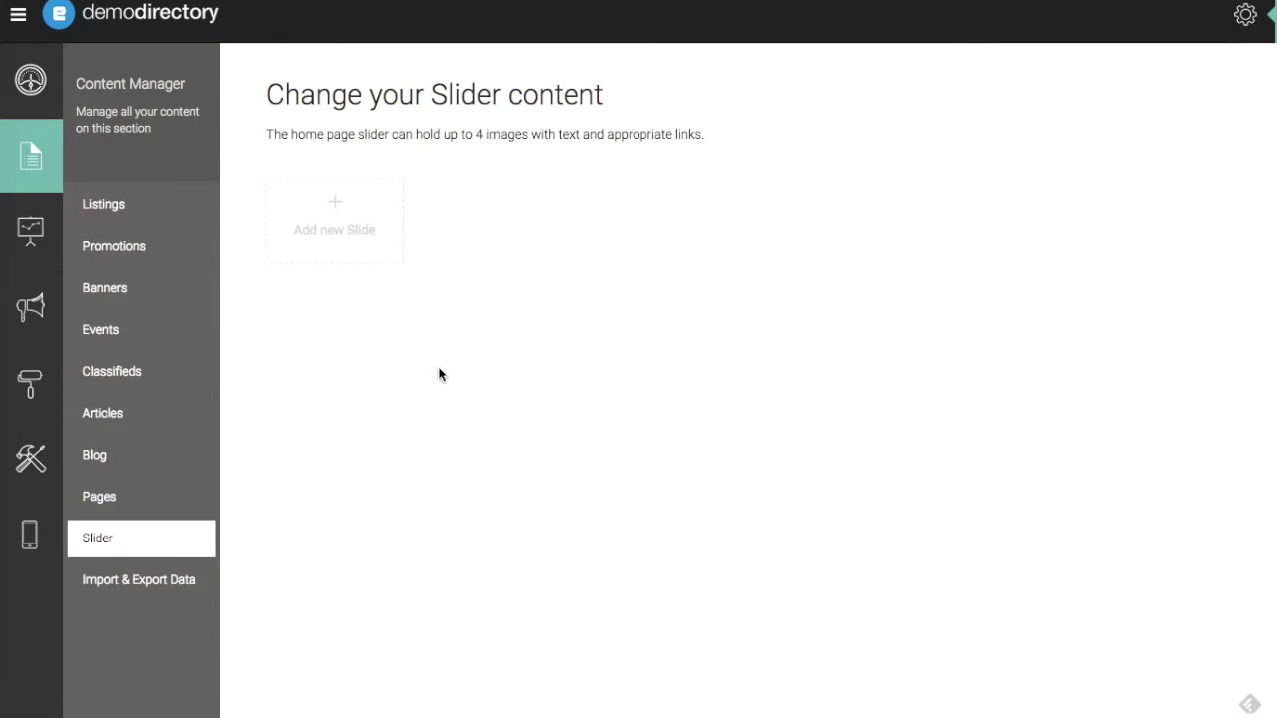
Step: Add a new slide titled 'Xcel Business Management'
left_click(330, 212)
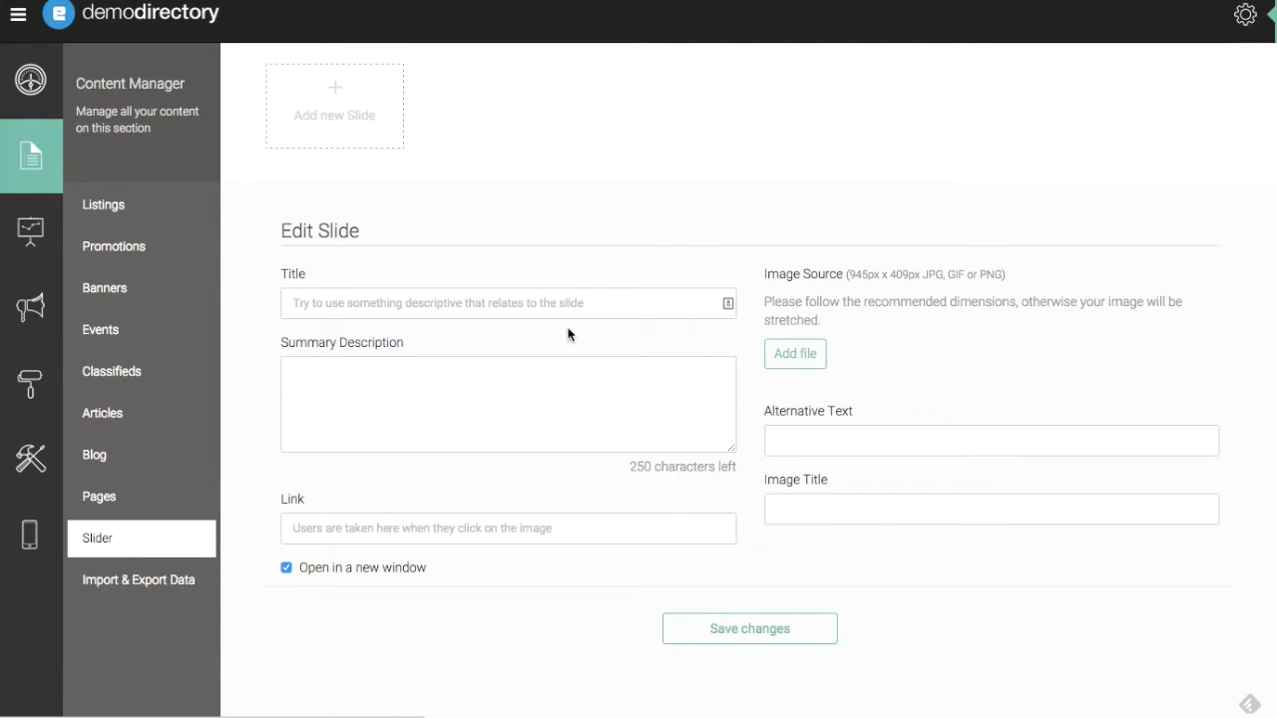
left_click(581, 297)
type("Xc")
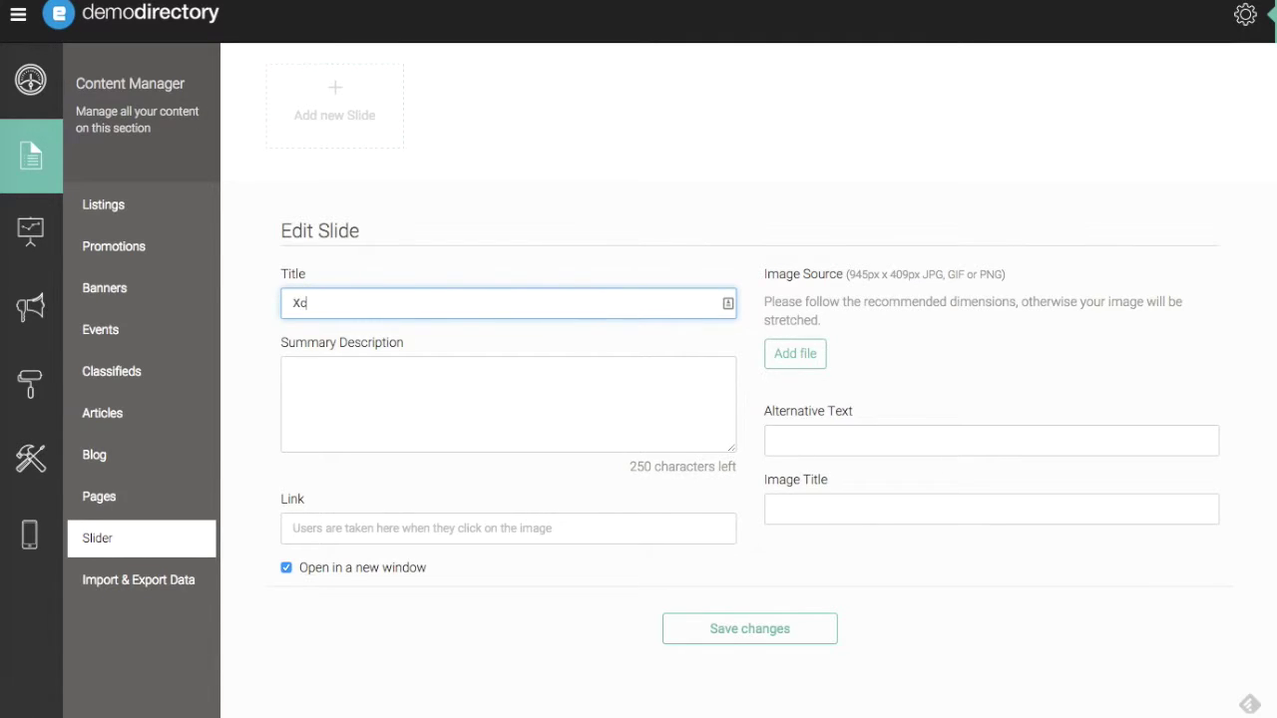
type("el Business Management")
Step: Enter the summary description 'Optimizing your business and your profits.'
left_click(604, 368)
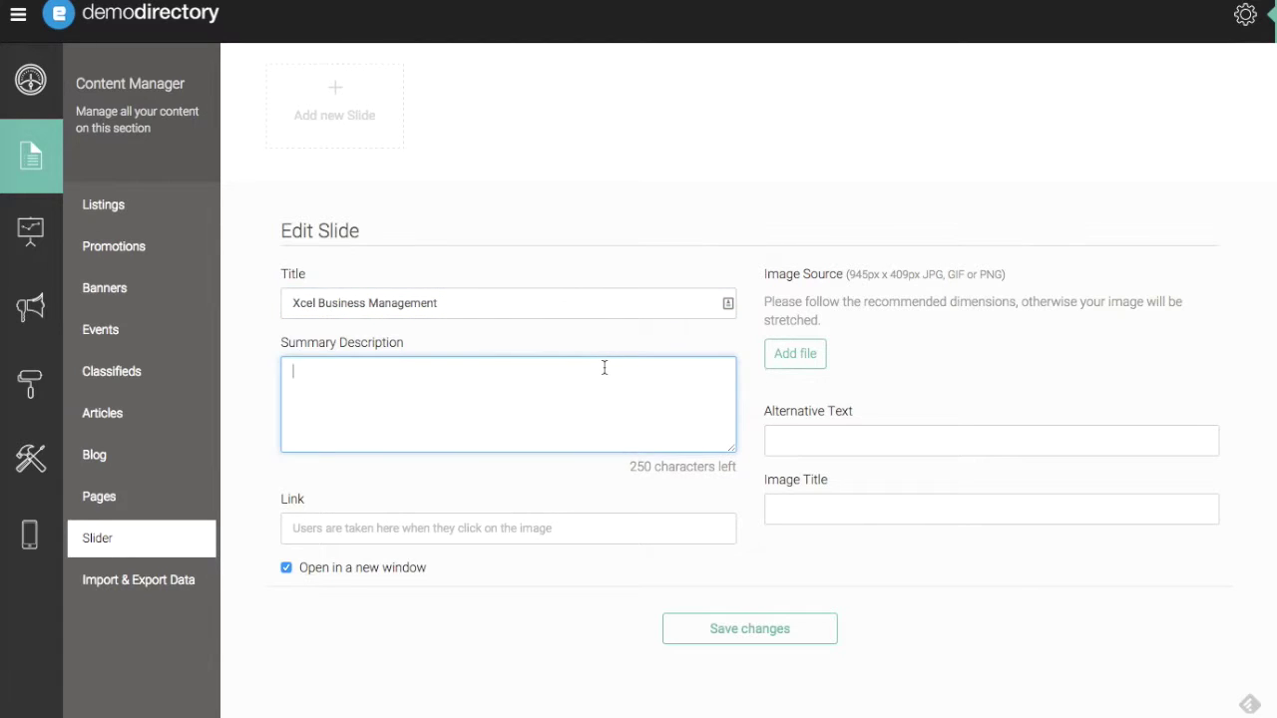
type("P")
key("BackSpace")
type("Of")
key("BackSpace")
key("BackSpace")
type("Optimizing your business and y")
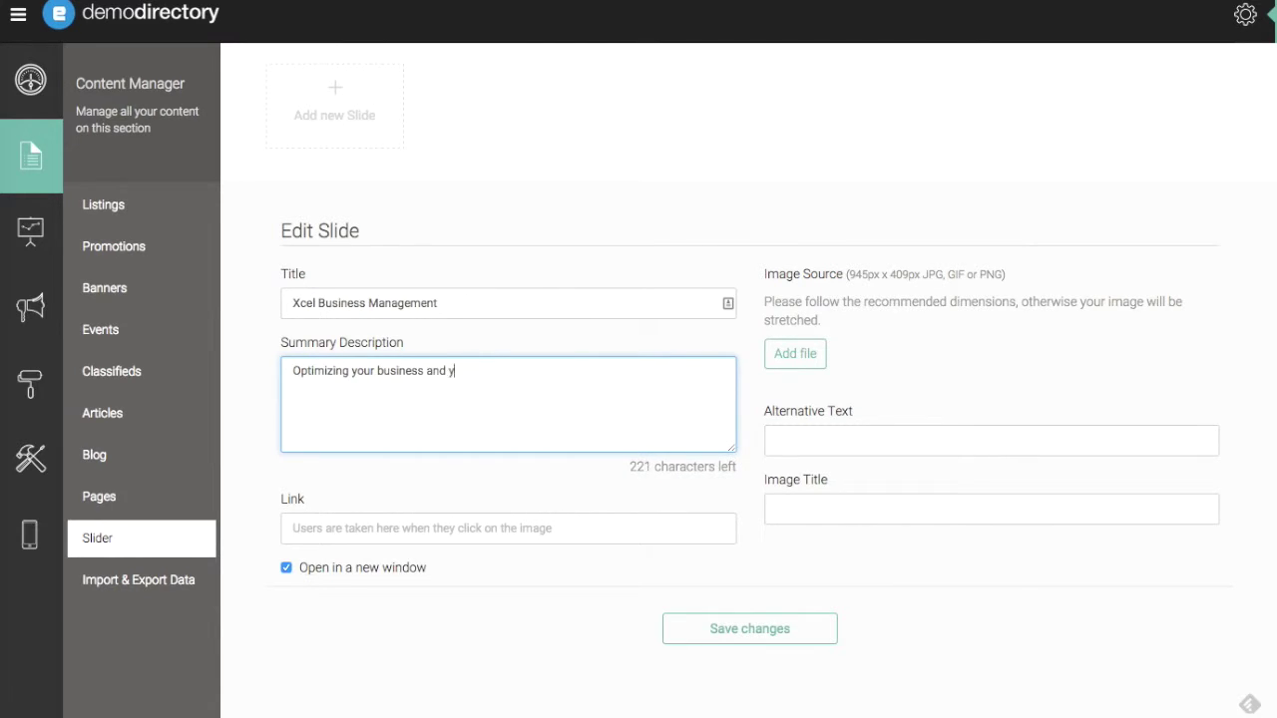
type("our profits.")
left_click(822, 355)
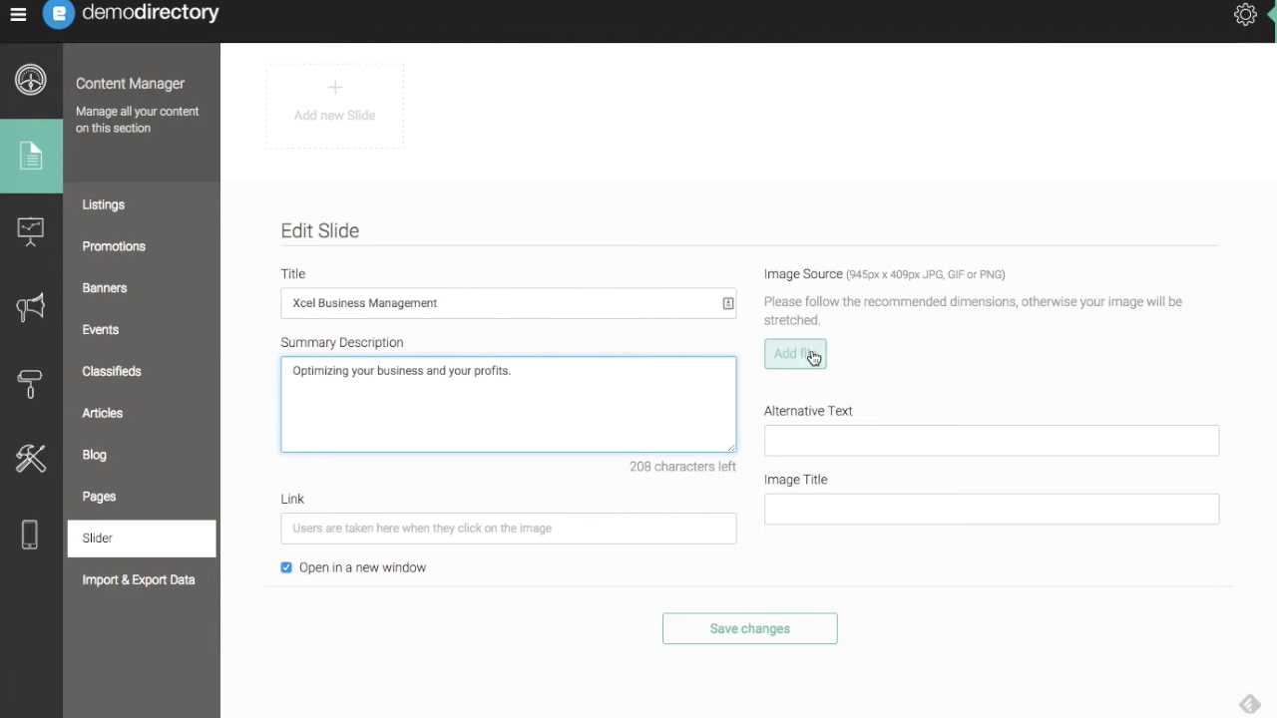
left_click(811, 356)
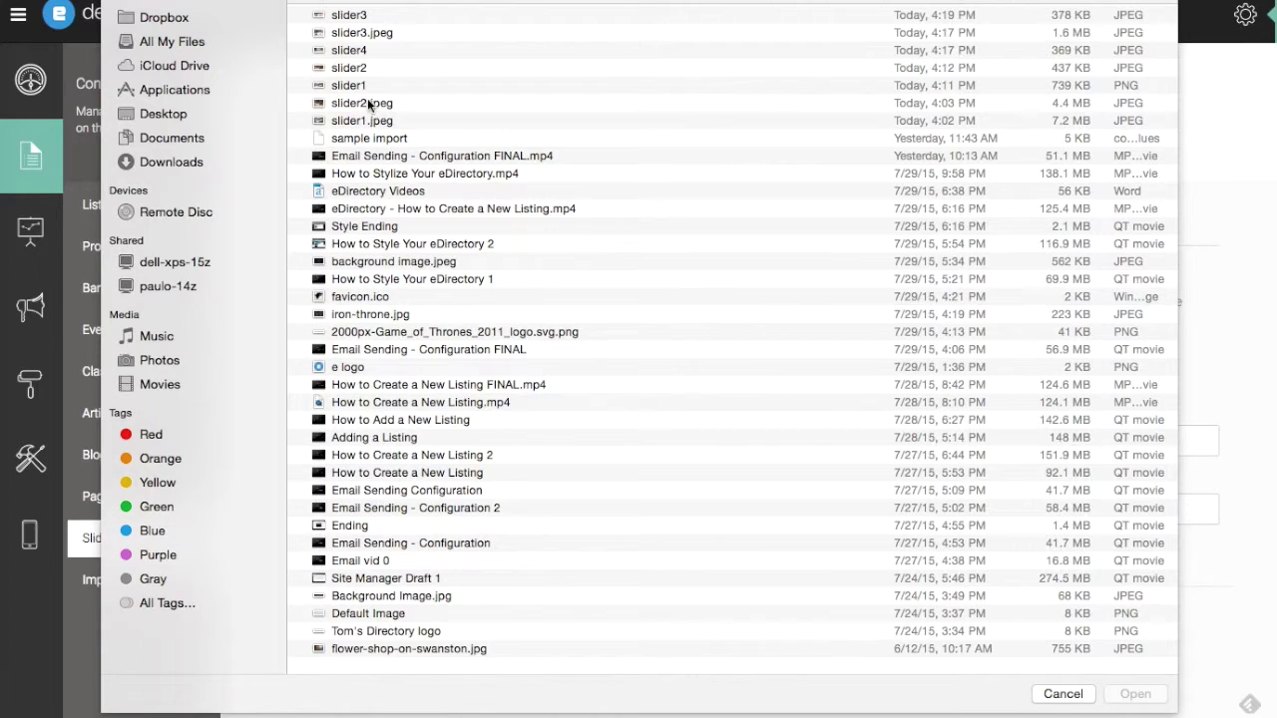
Step: Upload the PNG slider image and set its alternative text to 'Xcel Business Management'
left_click(354, 85)
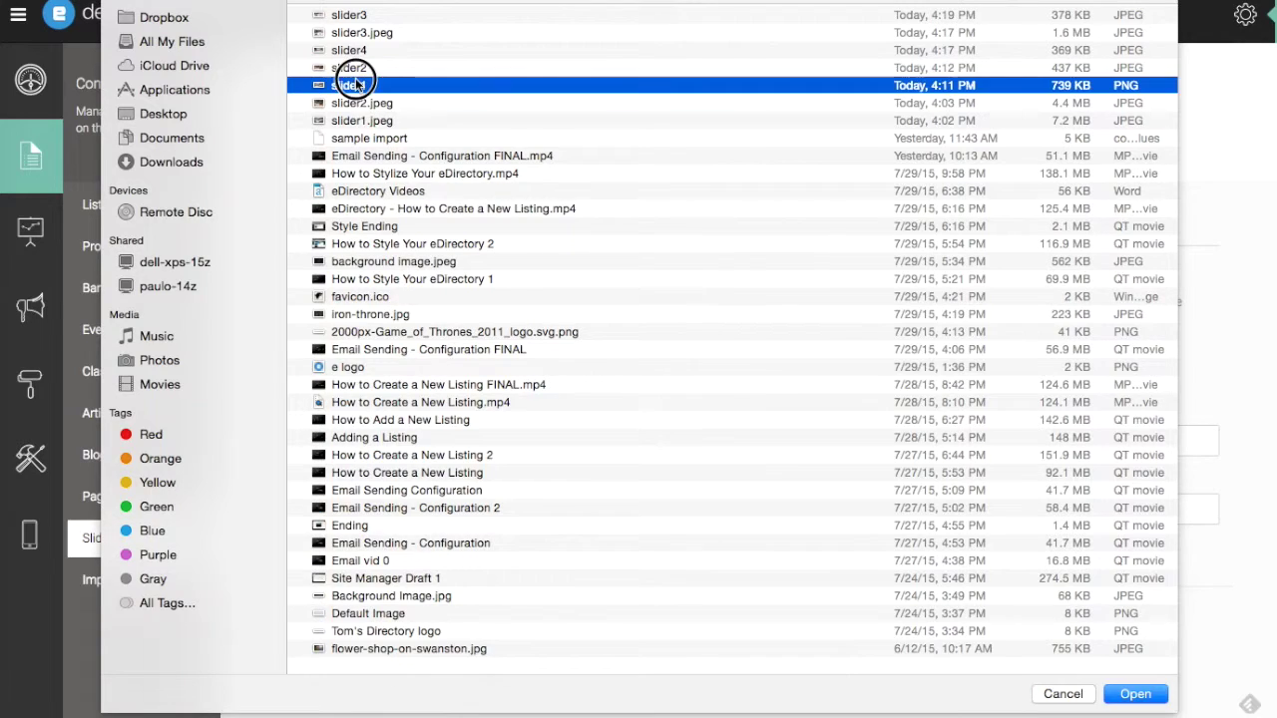
double_click(354, 85)
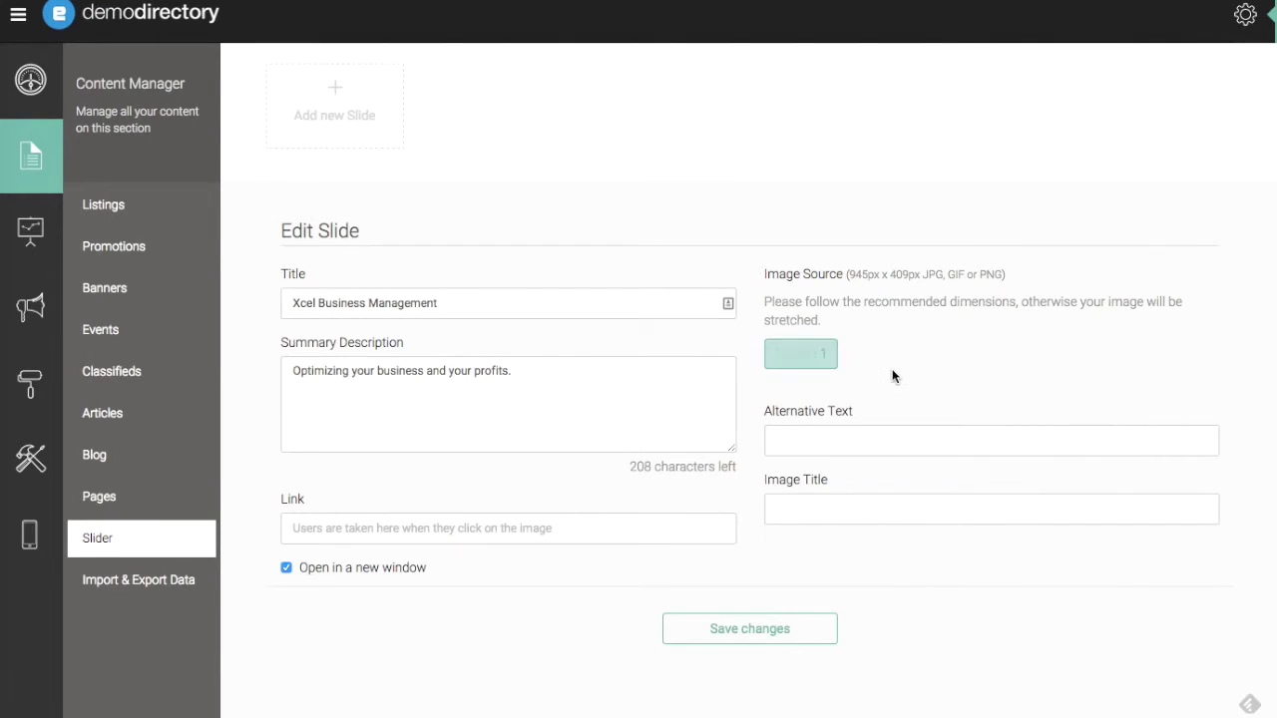
left_click(888, 432)
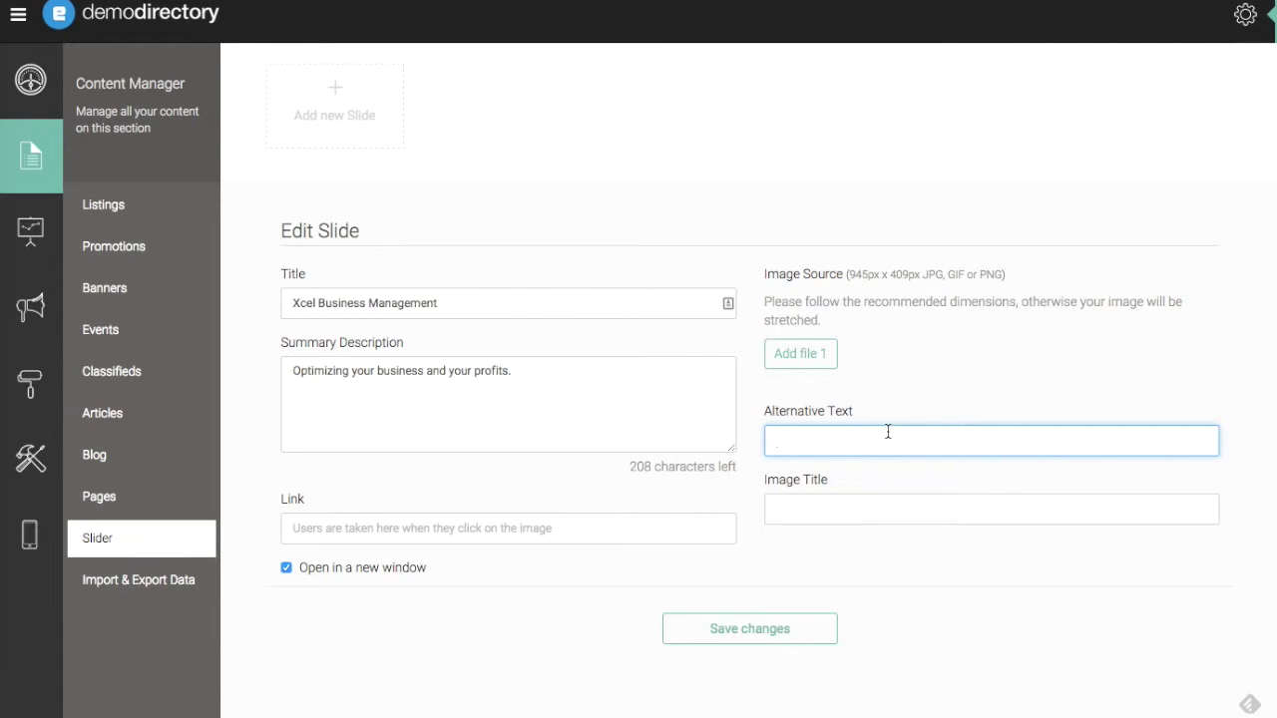
type("Xcel Business MAnagement")
key("BackSpace")
key("BackSpace")
key("BackSpace")
key("BackSpace")
key("BackSpace")
key("BackSpace")
key("BackSpace")
key("BackSpace")
key("BackSpace")
type("anagement")
left_click_drag(928, 448, 747, 439)
key("ctrl+c")
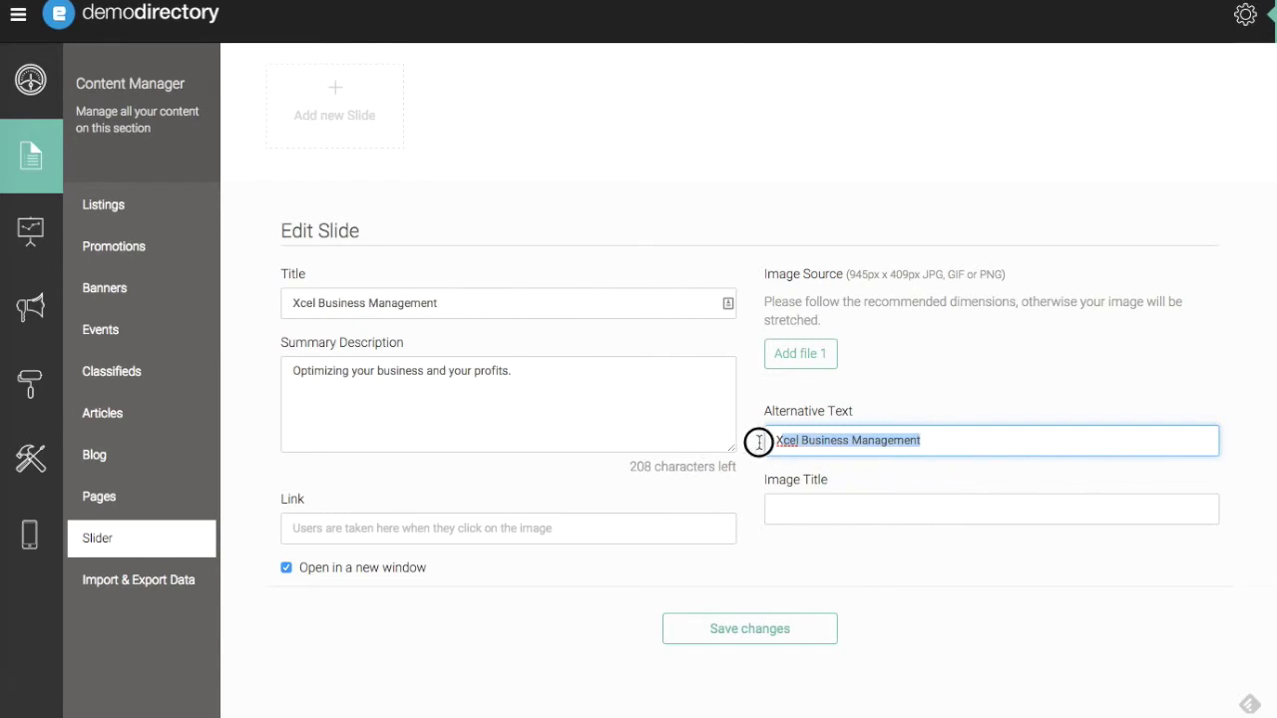
left_click(795, 516)
key("ctrl+v")
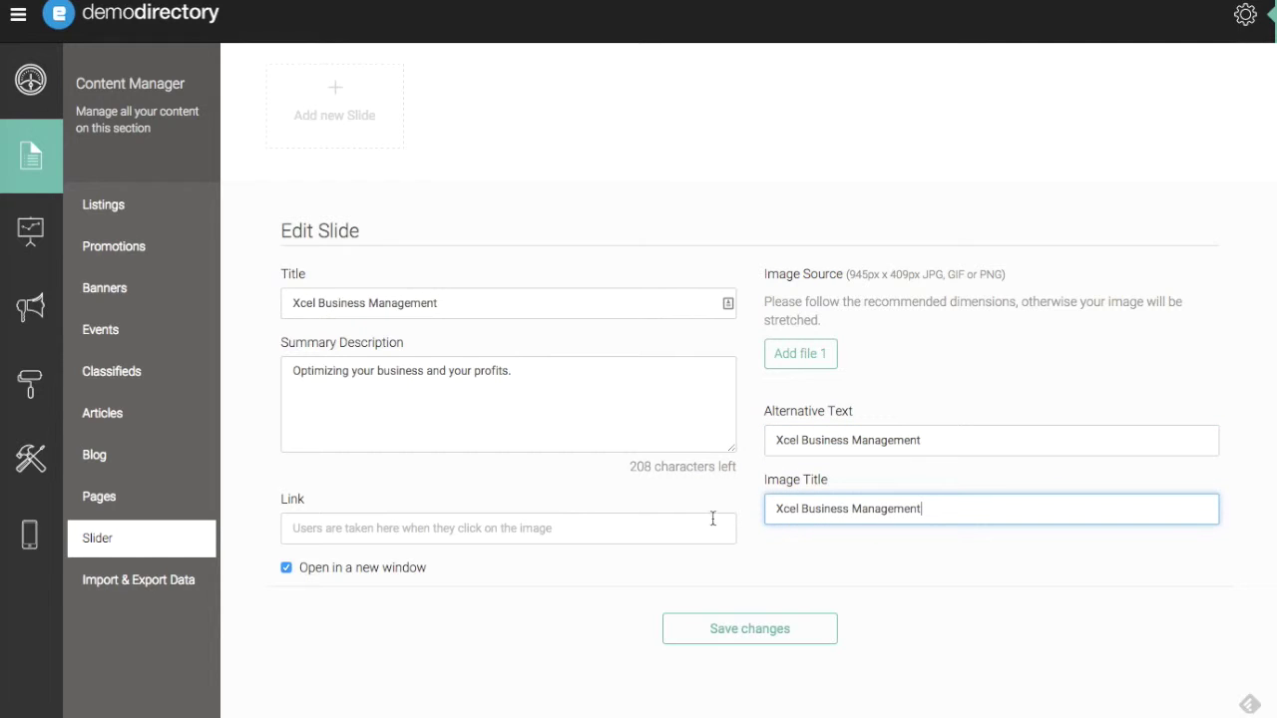
left_click(678, 525)
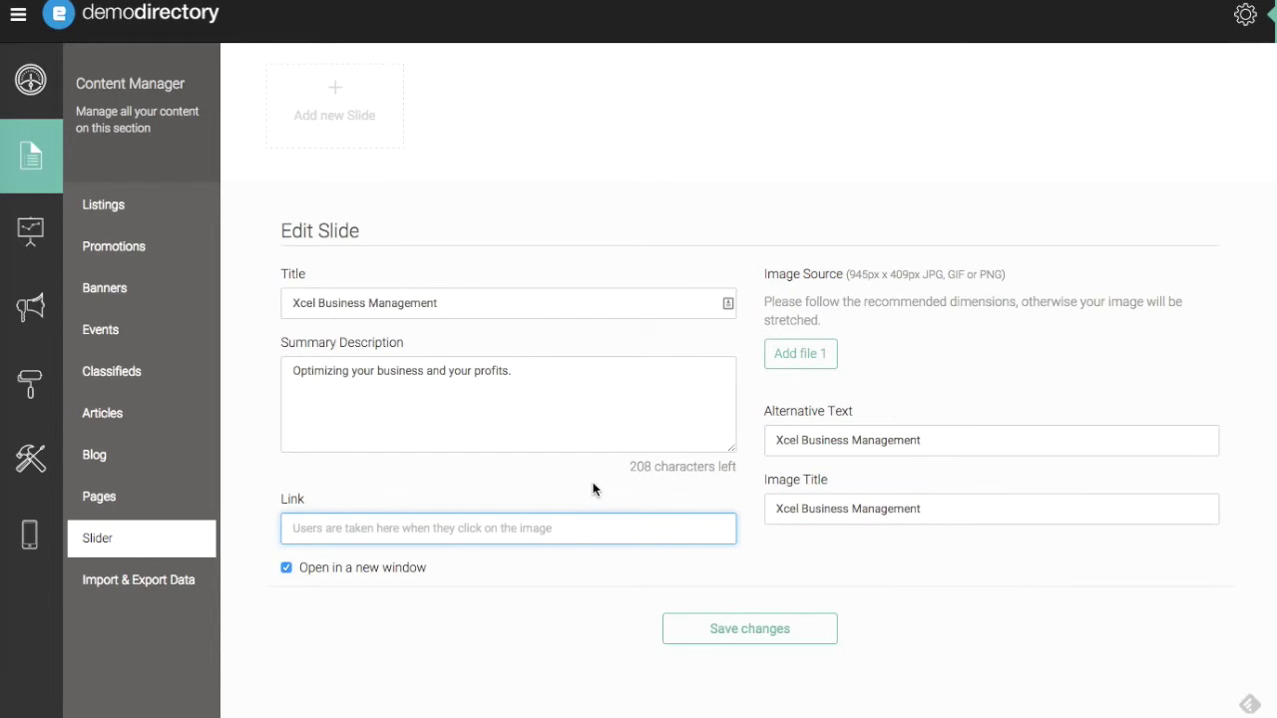
type("ww")
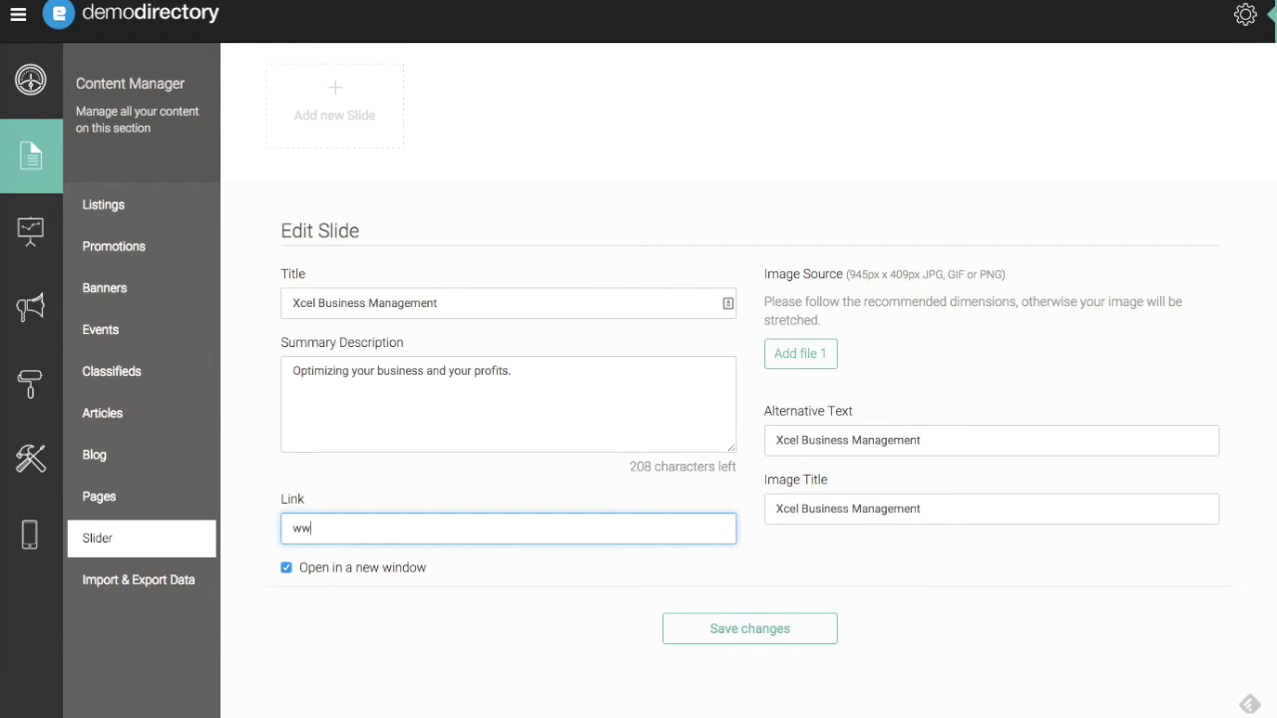
type("w.xcel.com")
Step: Make the link open in a new window and save the slide
left_click(374, 574)
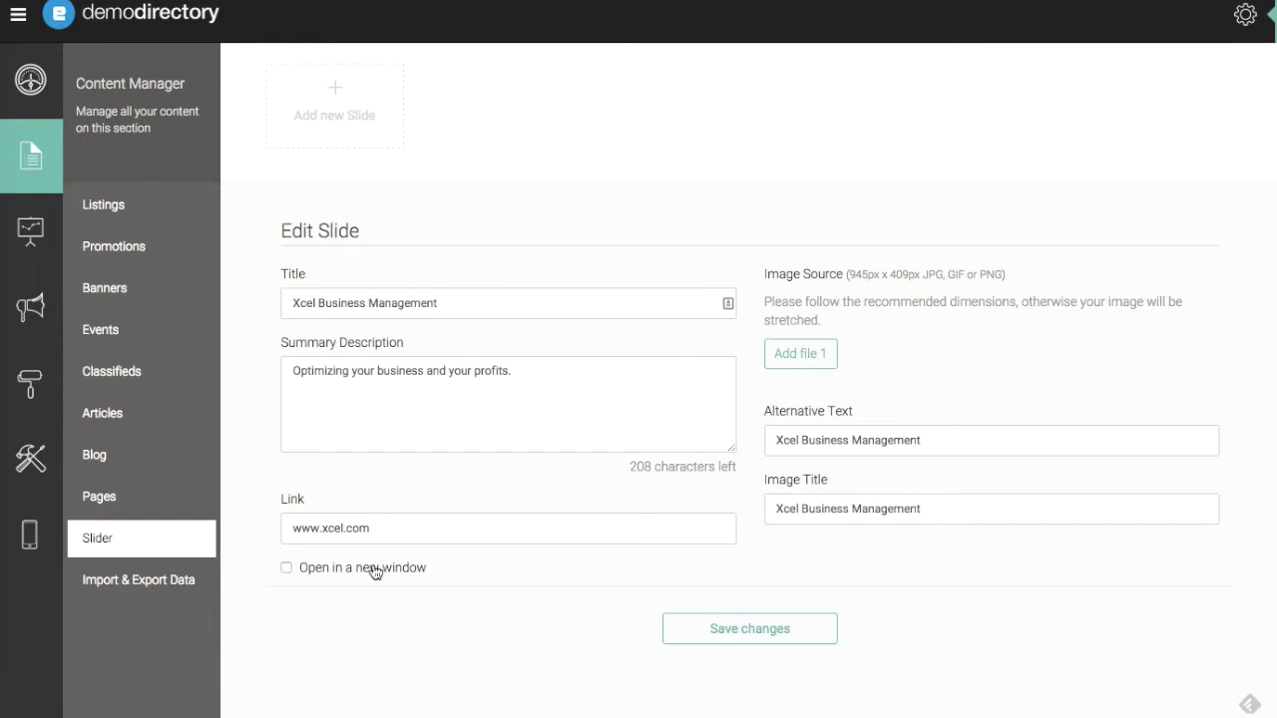
left_click(374, 571)
left_click(774, 636)
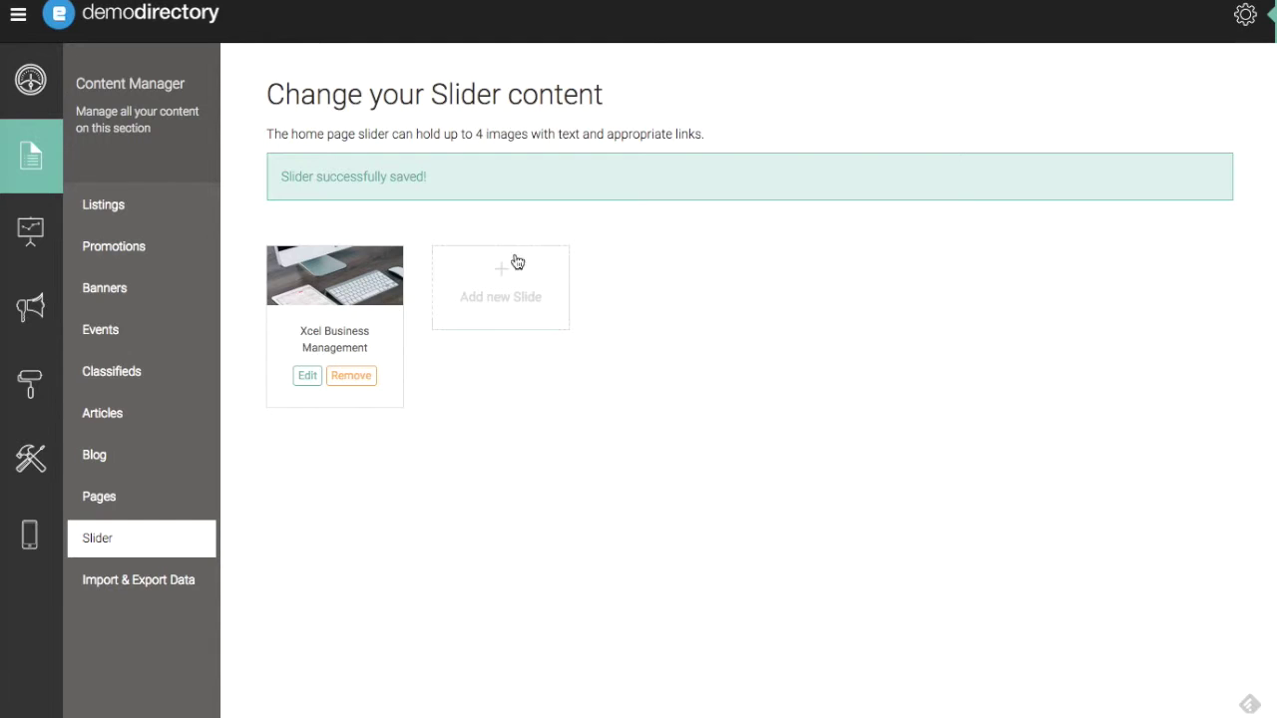
Step: Reopen the Xcel Business Management slide to review its saved image and details
left_click(308, 377)
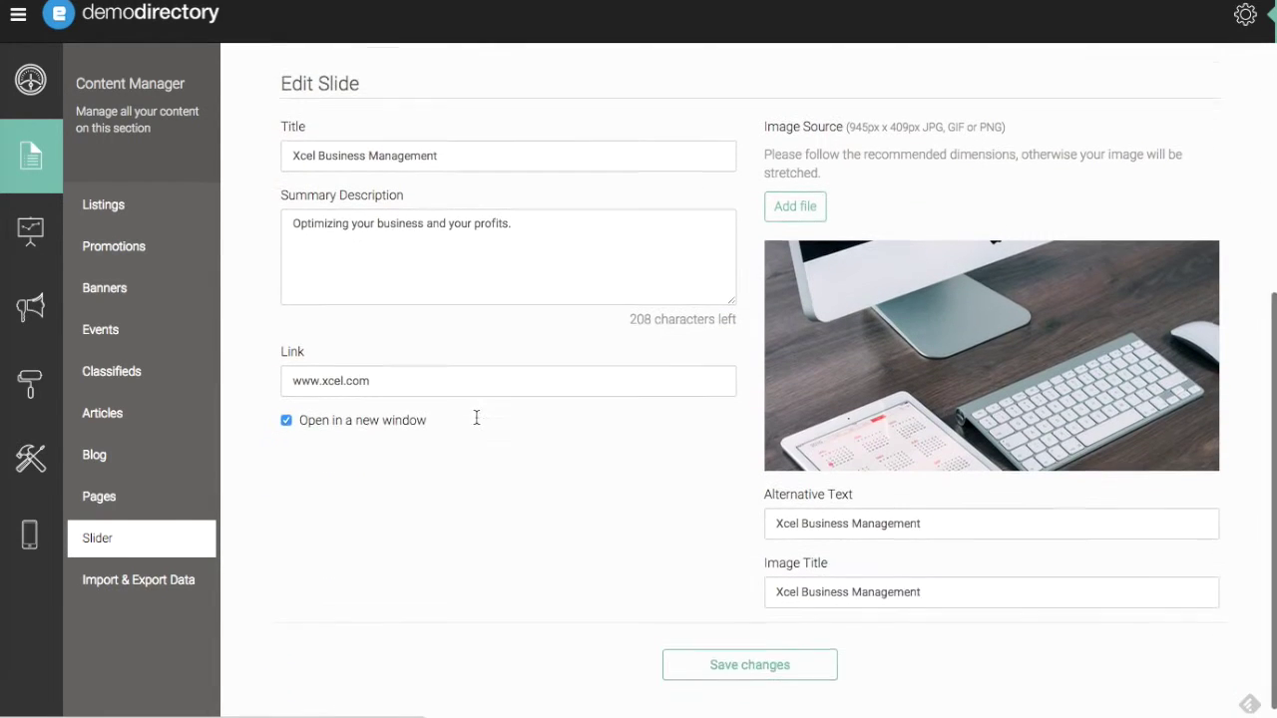
scroll(649, 339, "down", 1)
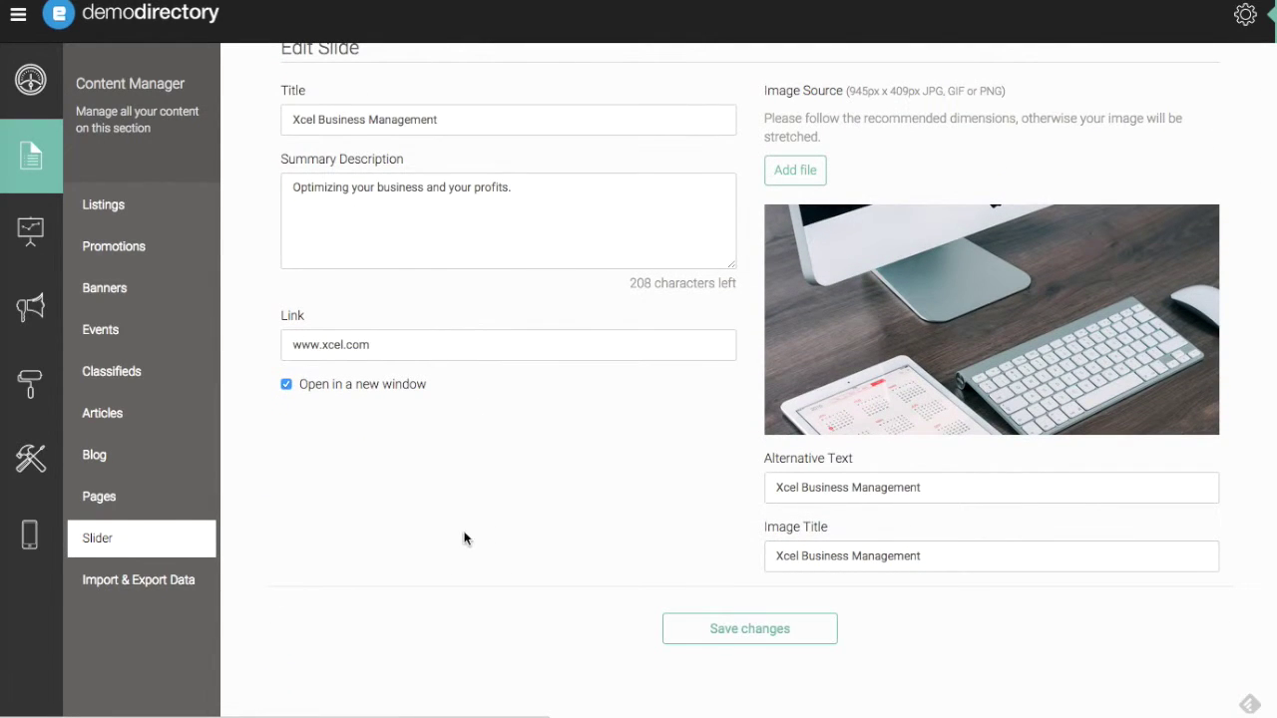
key("Return")
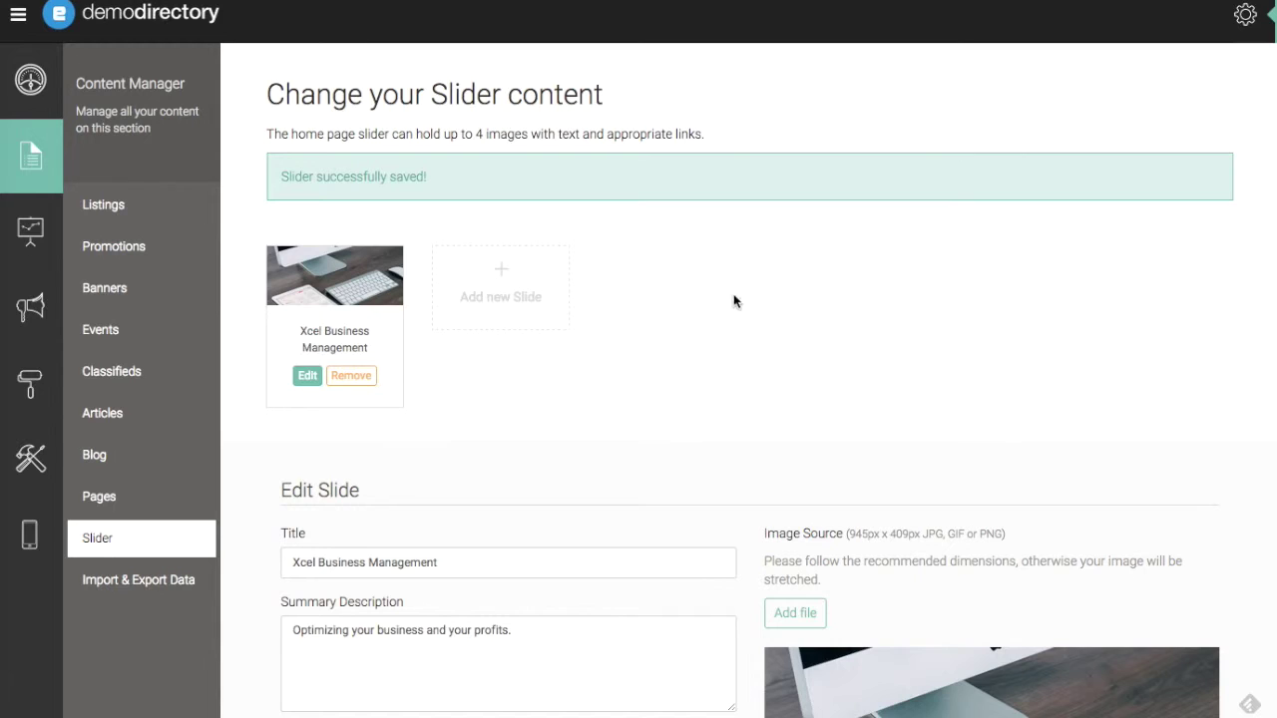
Step: Add a second slide 'Sunrise Photography' summarised 'Photography services for any occasion.' and choose an image
left_click(508, 277)
left_click(613, 301)
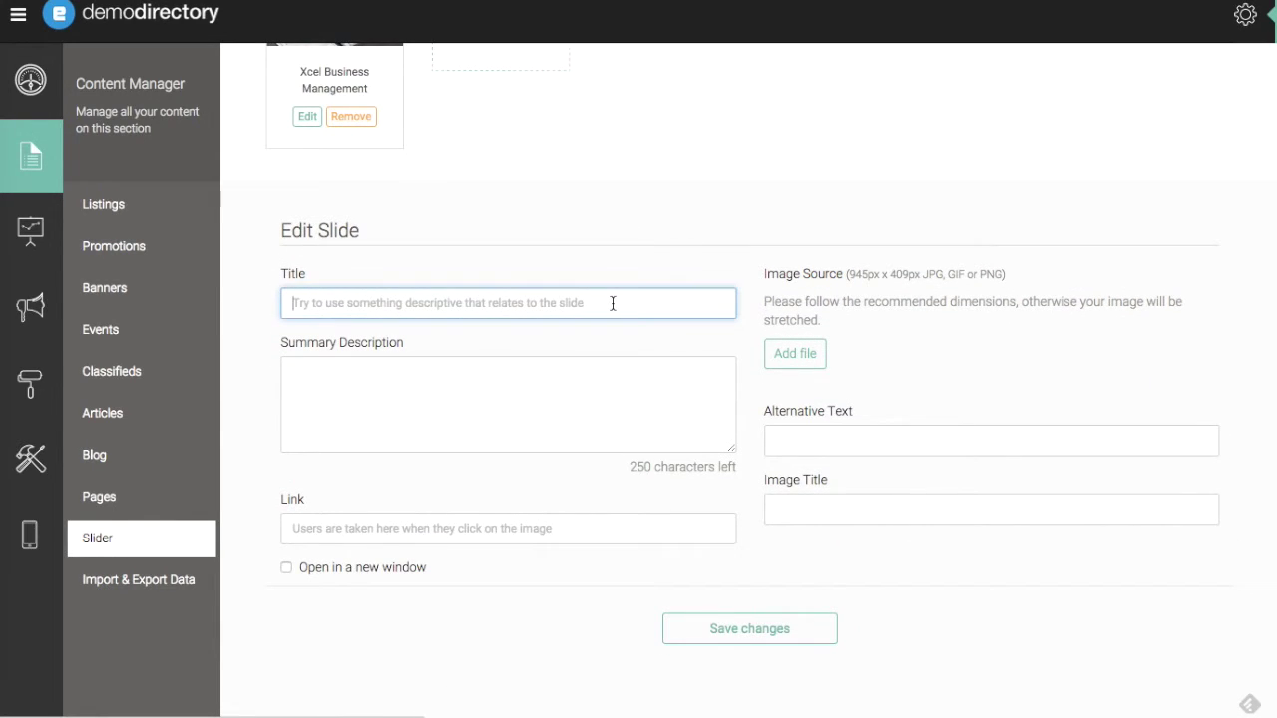
type("Sunrise ")
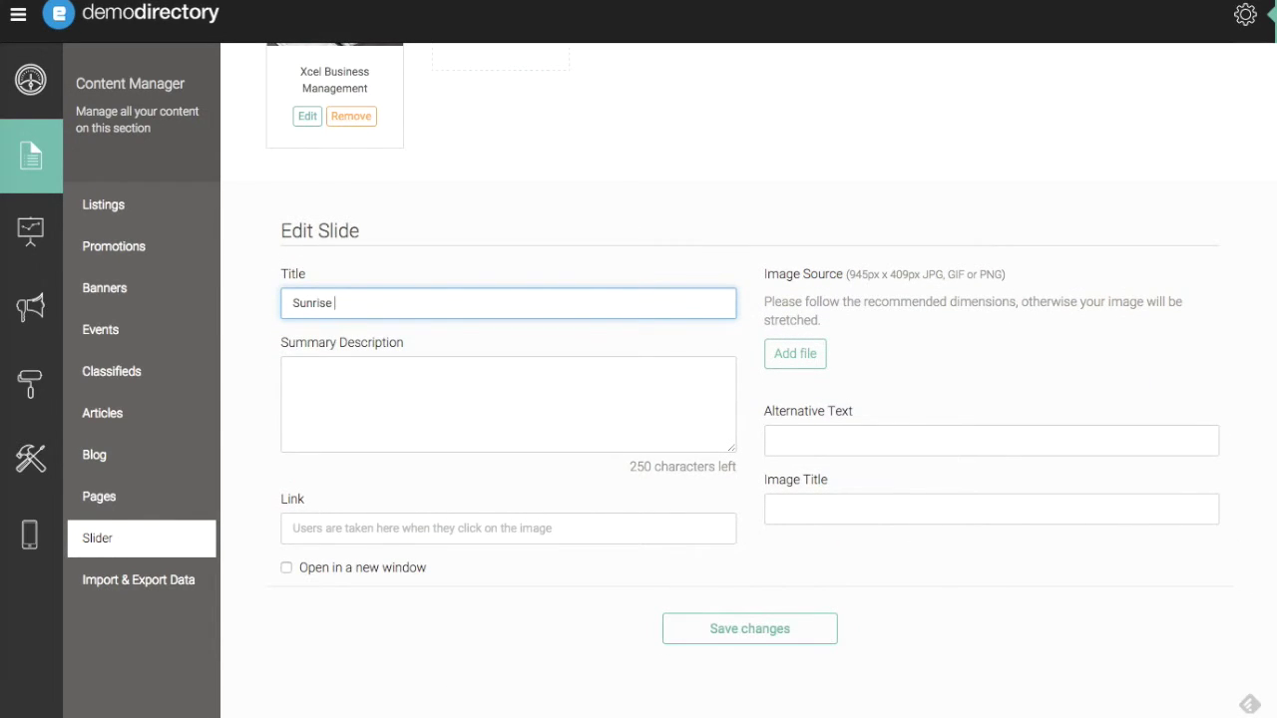
type("Photography")
left_click(294, 371)
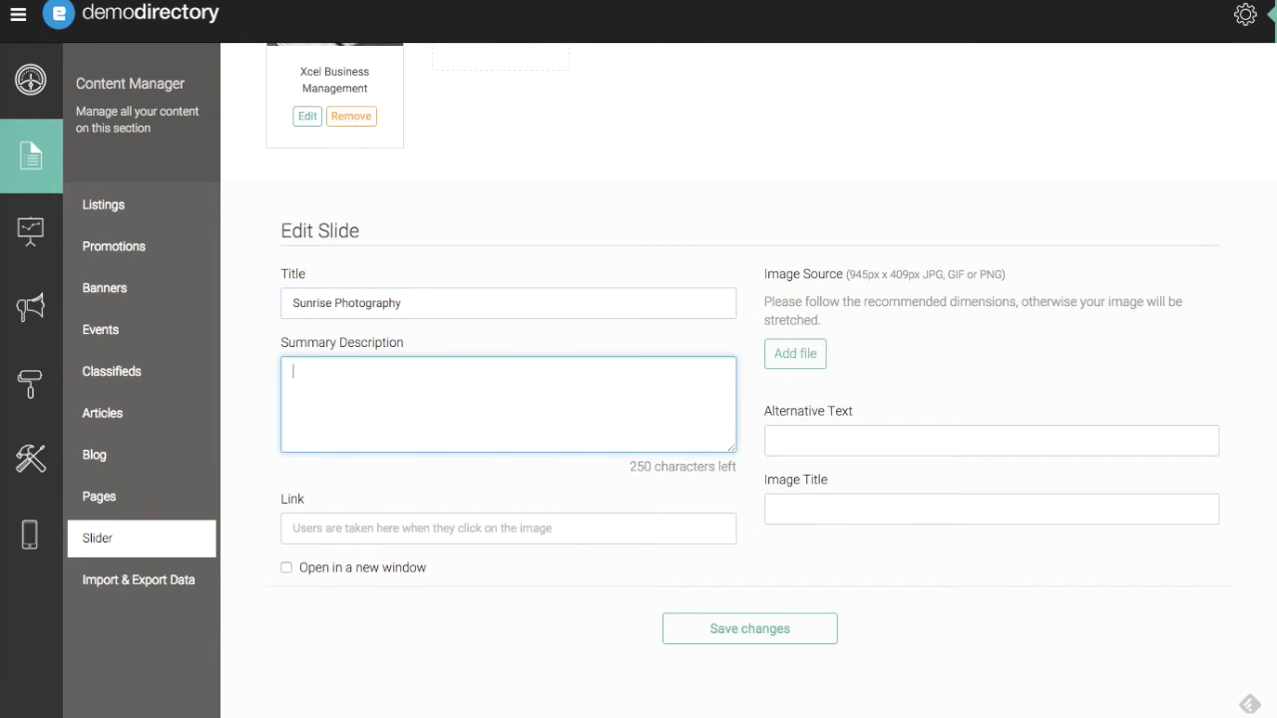
type("Photography services for ")
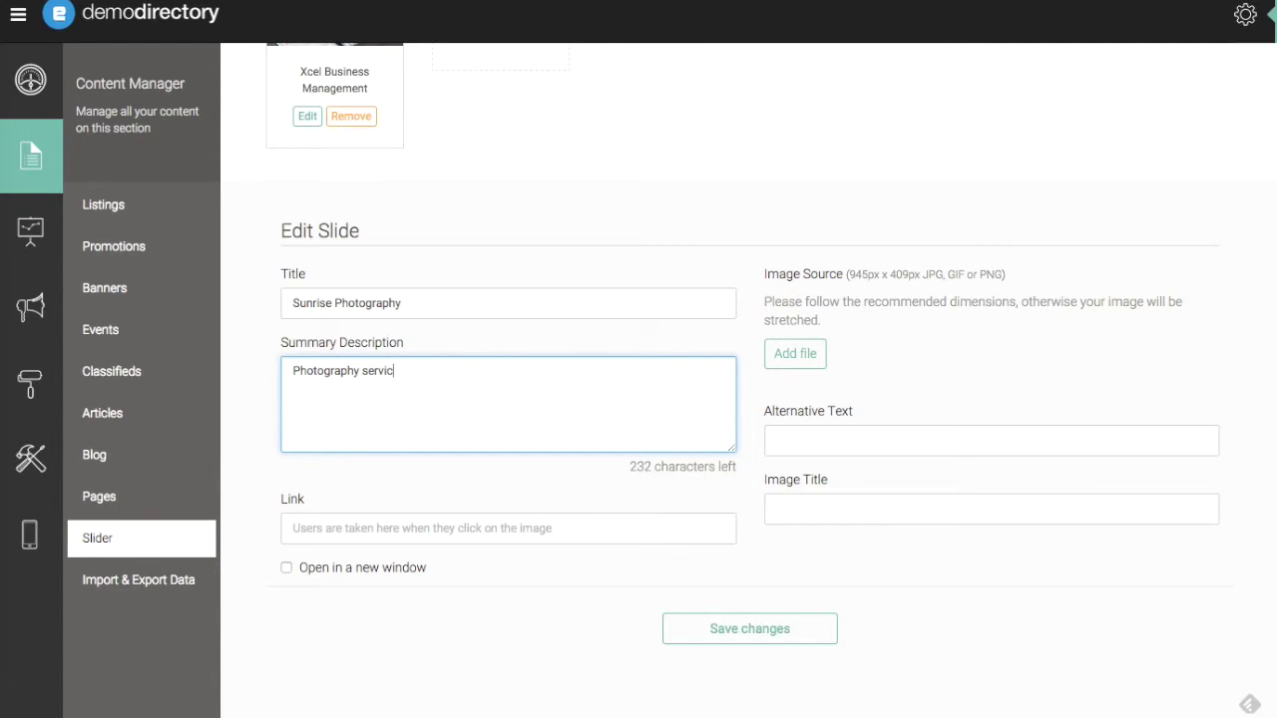
type("any occasion.")
left_click(795, 353)
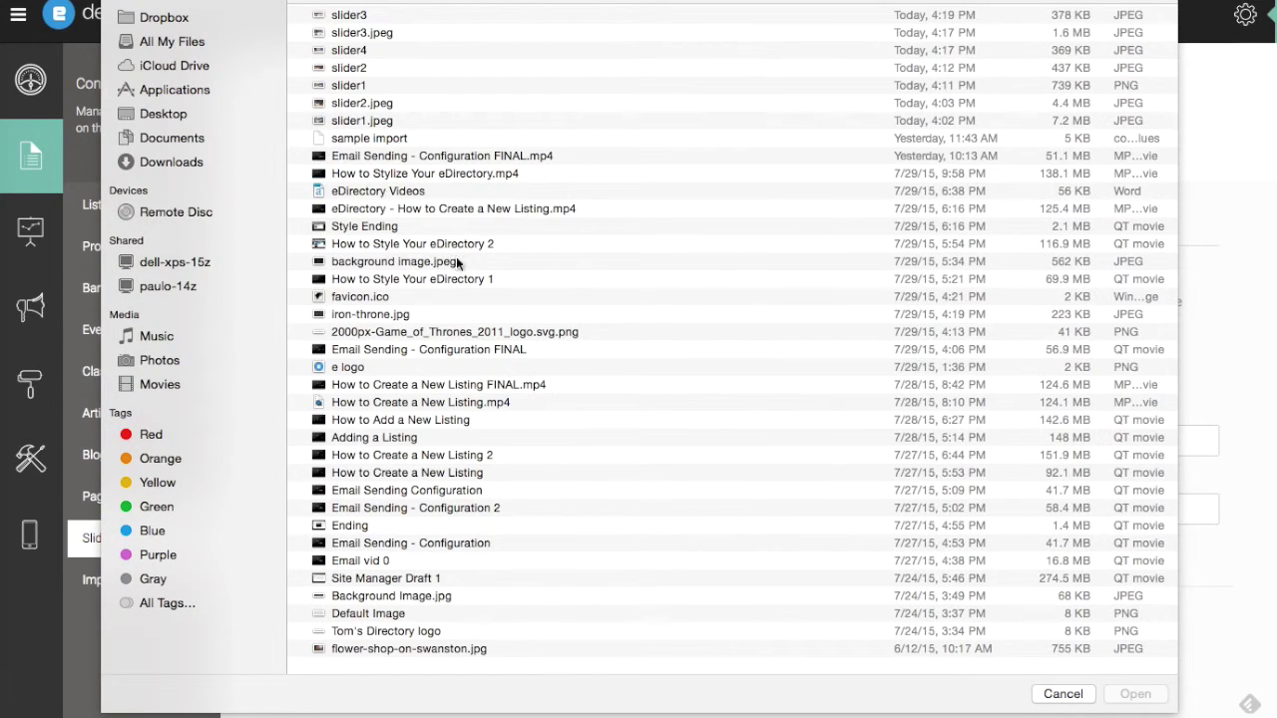
Step: Attach the slider2 image and set its alternative text to 'Sunrise Photography'
double_click(347, 68)
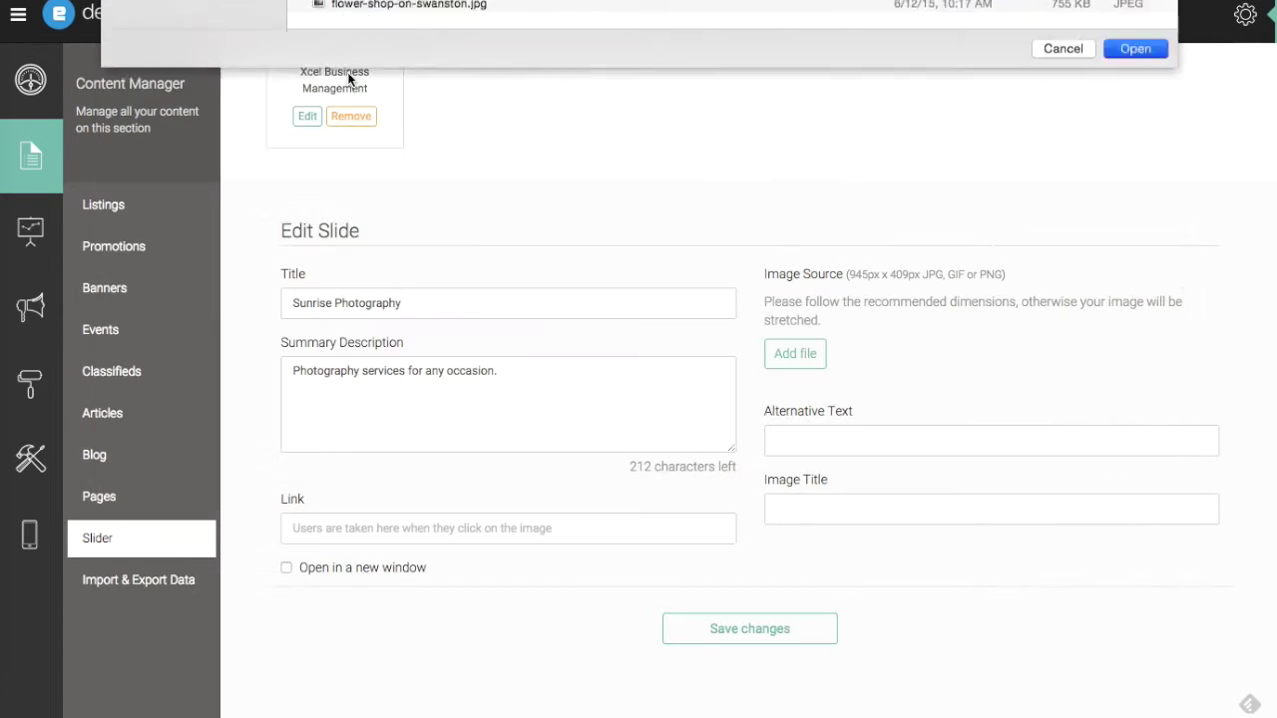
left_click(847, 436)
type("Sunrise")
key("super+a")
type("SU")
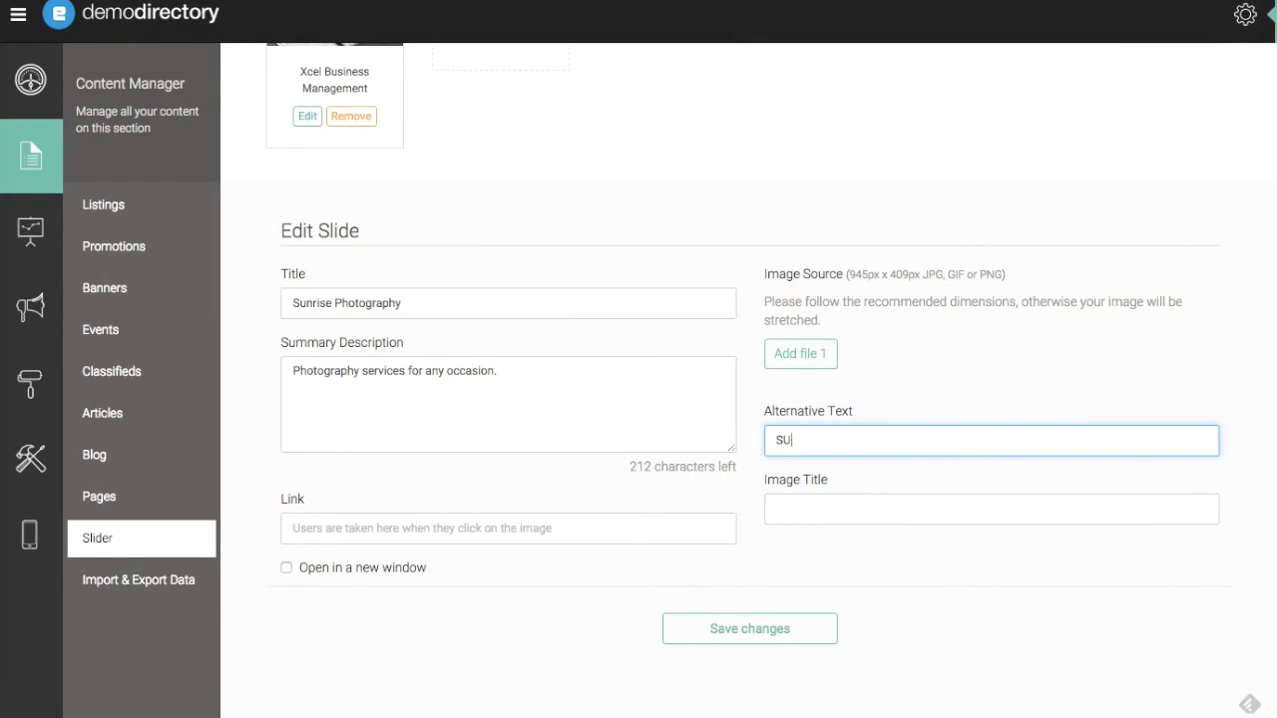
key("BackSpace")
type("unrise Photography")
Step: Copy the alternative text into Image Title so it reads 'Sunrise Photography'
triple_click(872, 440)
key("ctrl+c")
left_click(852, 510)
key("ctrl+v")
left_click(673, 528)
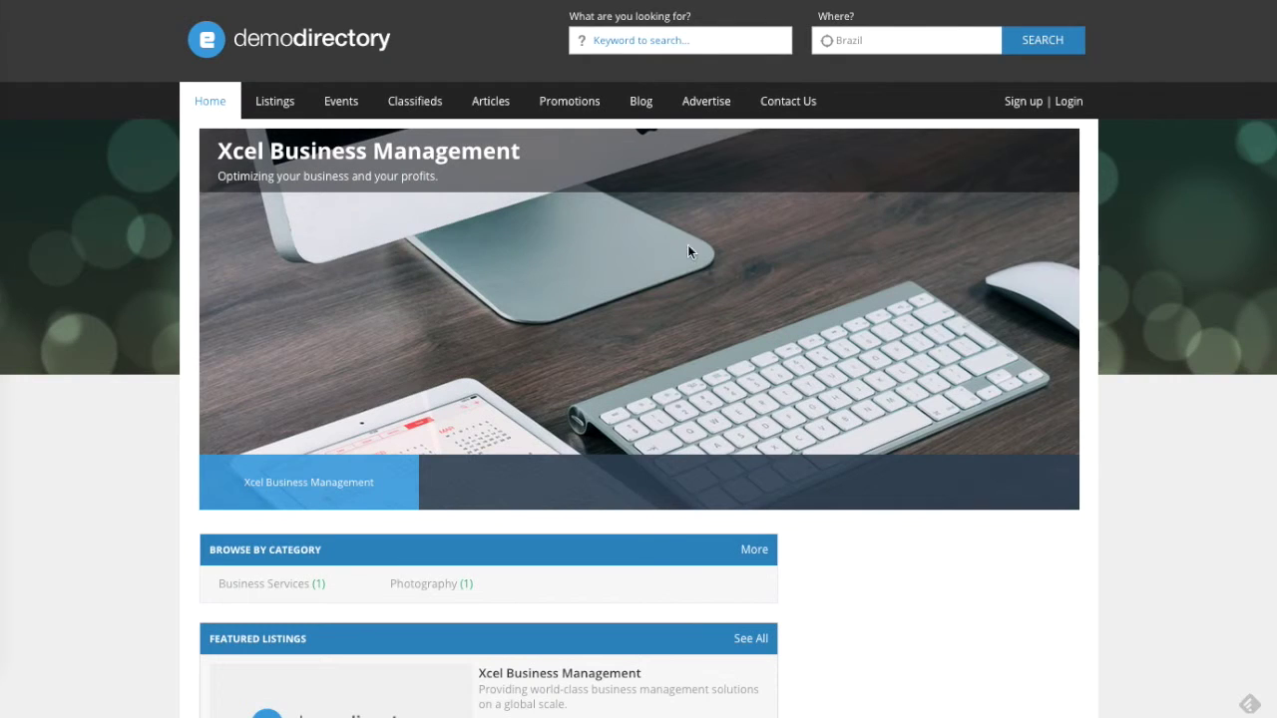
scroll(641, 278, "down", 2)
scroll(641, 277, "down", 4)
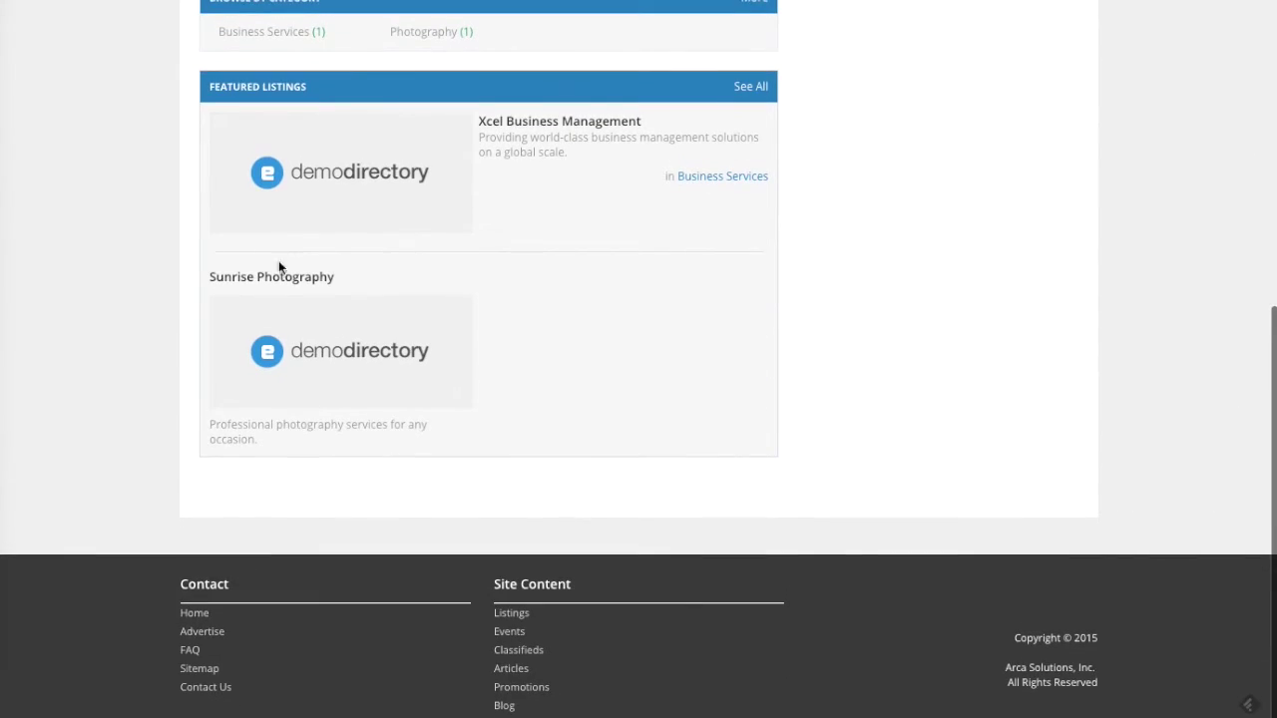
left_click(439, 314)
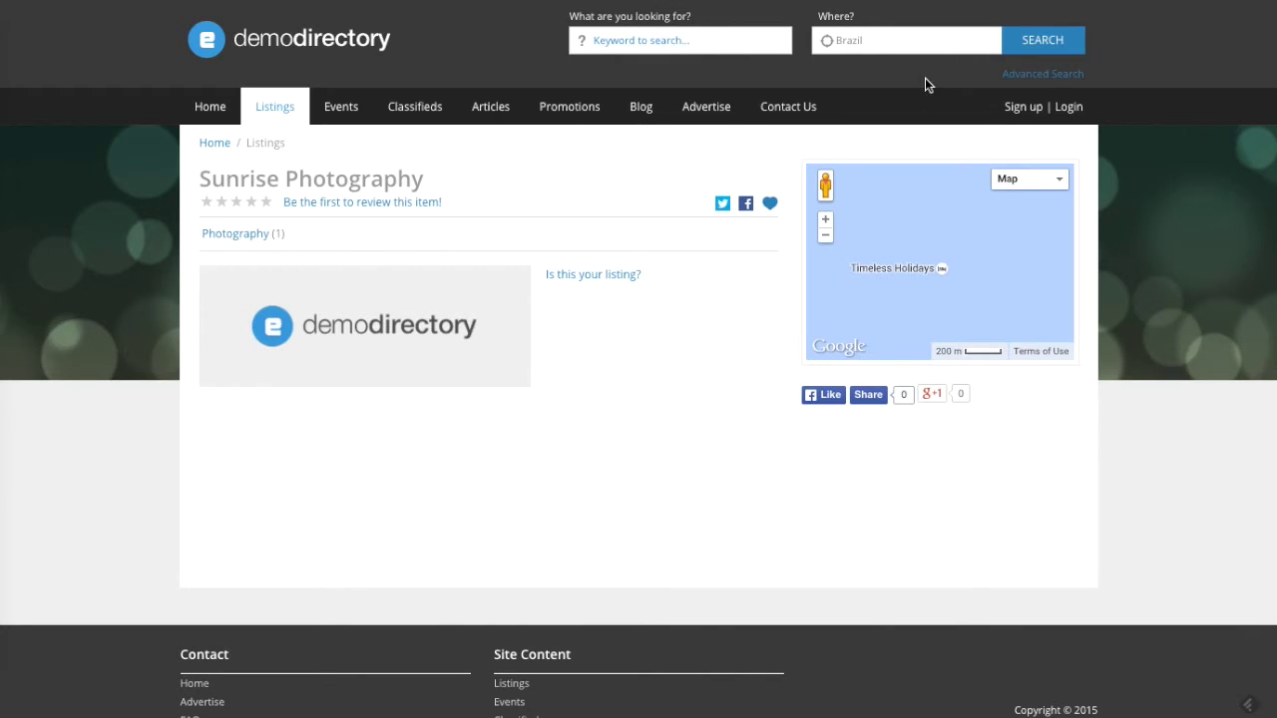
key("ctrl+Tab")
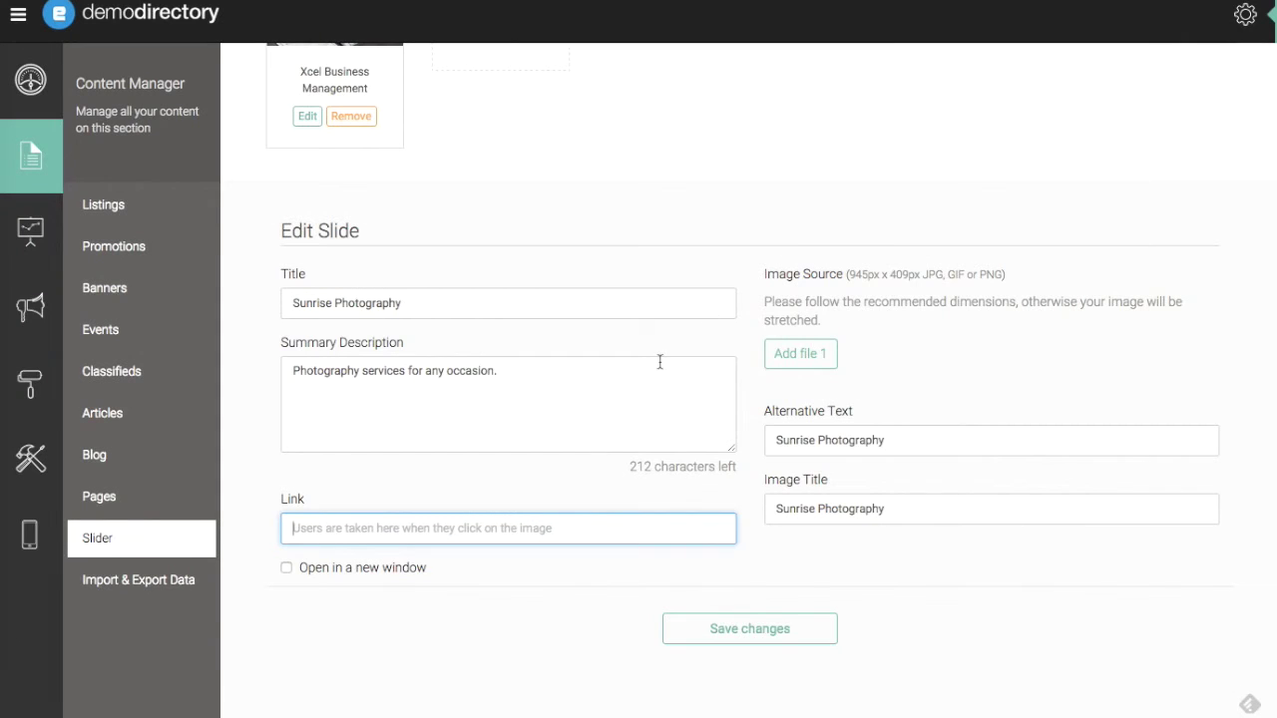
Step: Paste the listing's URL as the slide link and save the Sunrise Photography slide
key("ctrl+v")
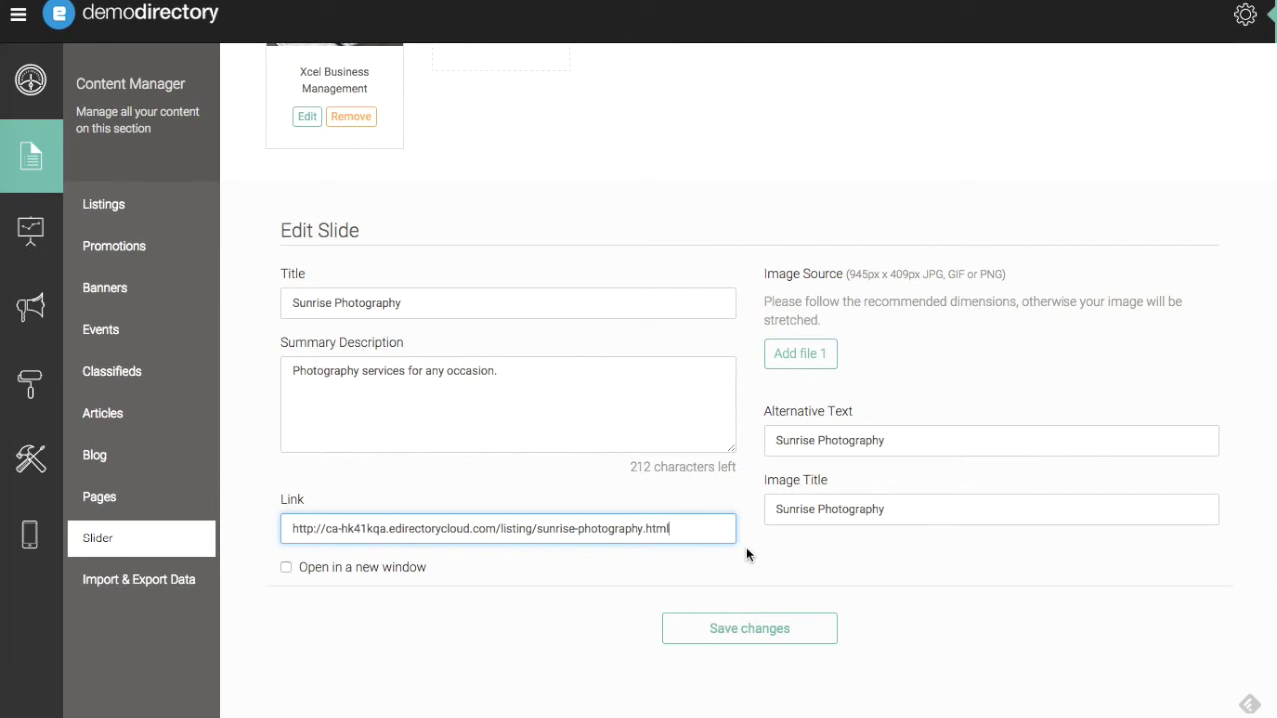
left_click(745, 629)
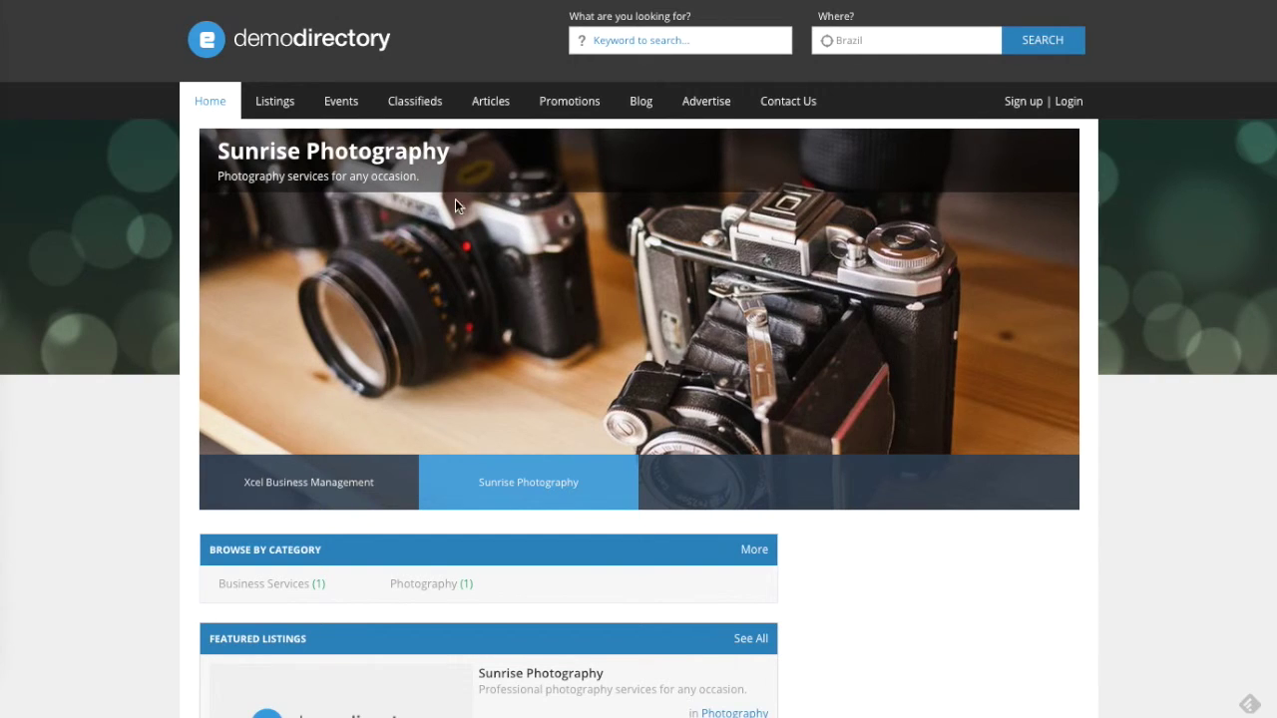
Step: Follow the Sunrise Photography slide to its listing page, then return to the home page
left_click(351, 154)
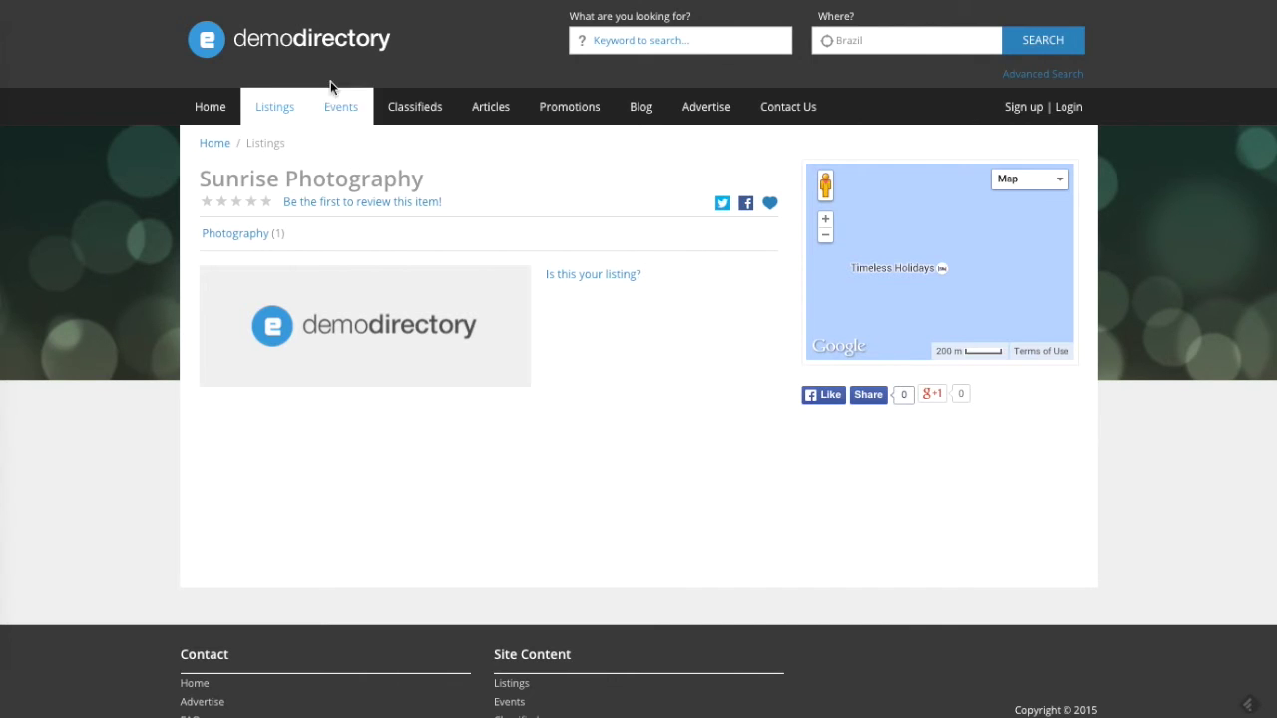
left_click(321, 41)
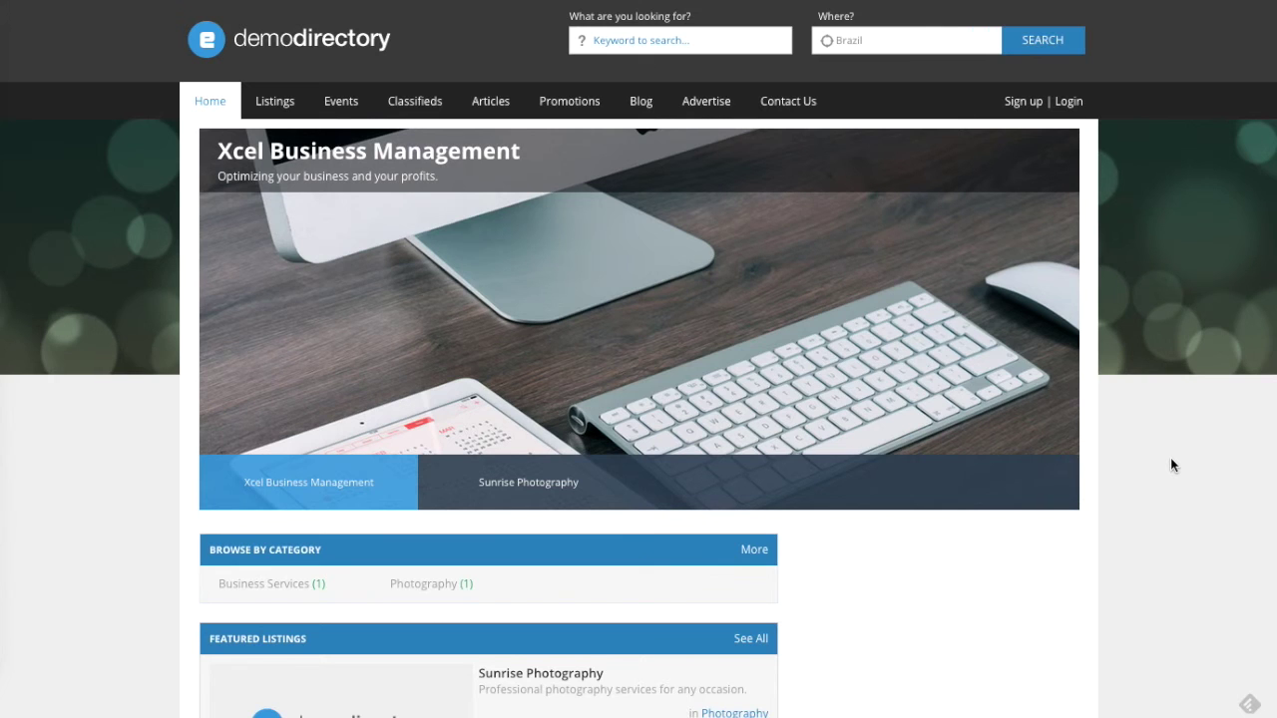
Step: Scroll the home page down and back up to watch the slider rotate to the Sunrise Photography slide
scroll(1171, 460, "down", 3)
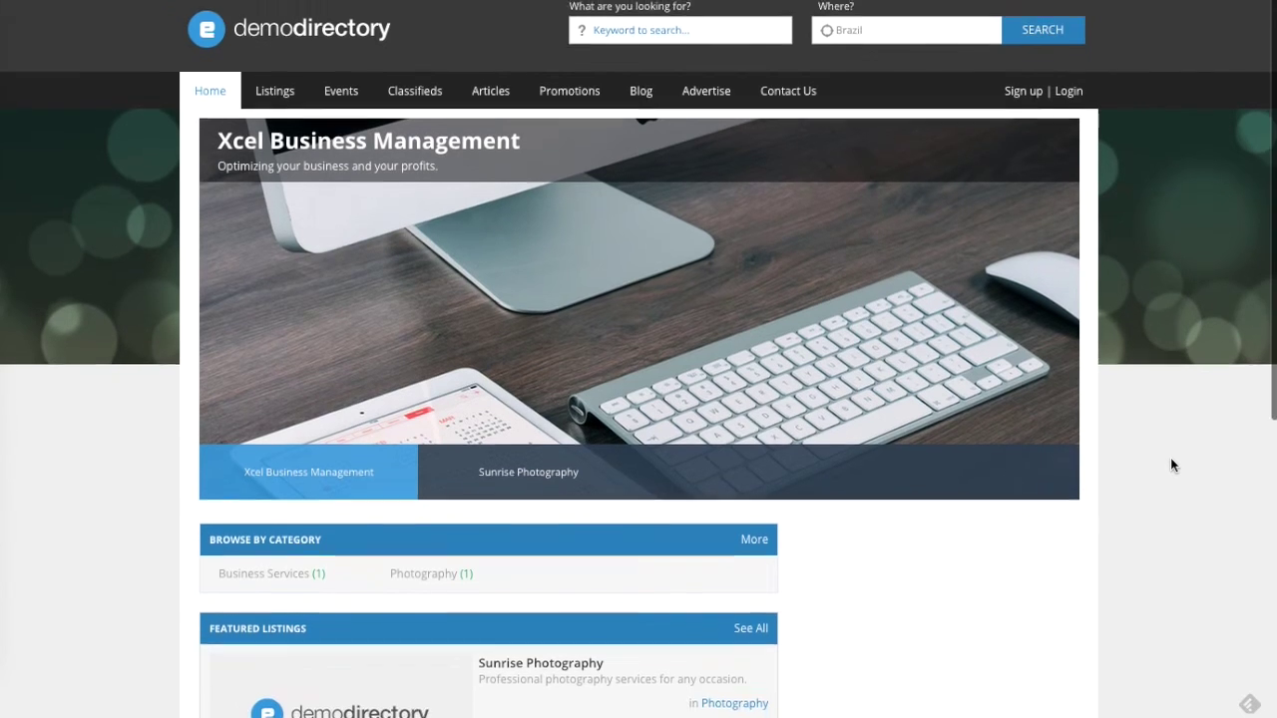
scroll(1171, 460, "up", 2)
scroll(1172, 465, "up", 2)
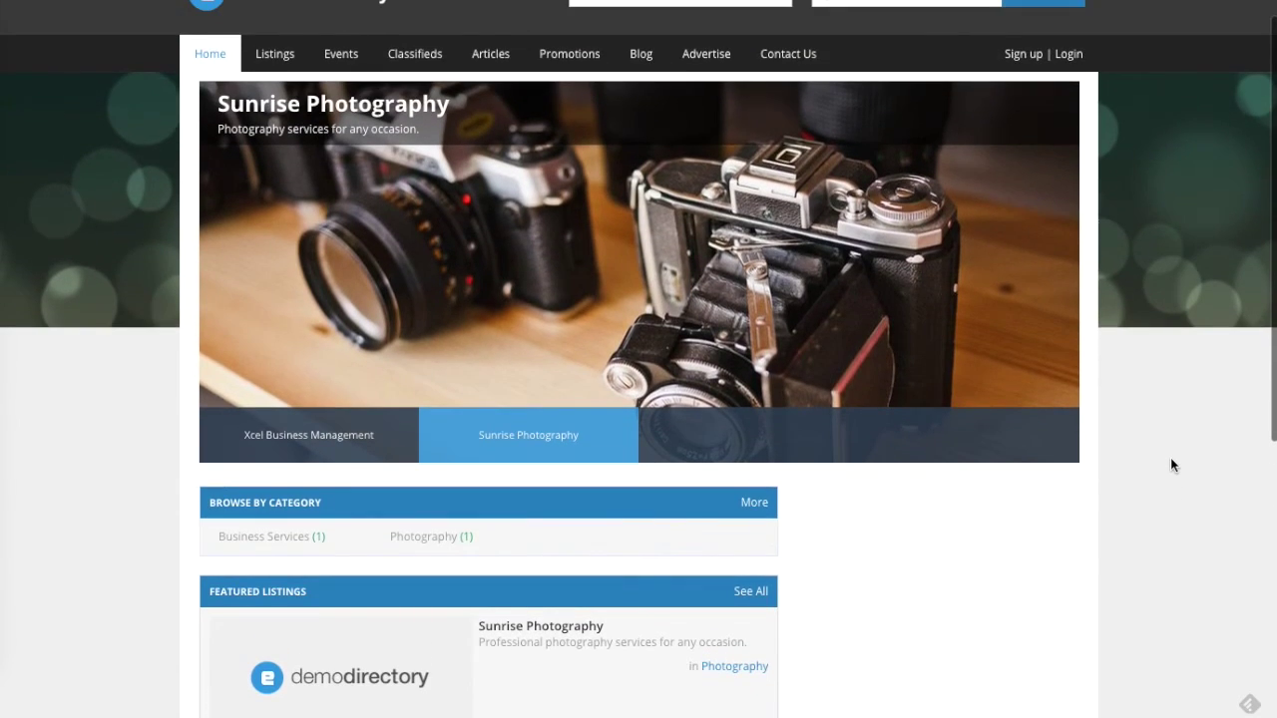